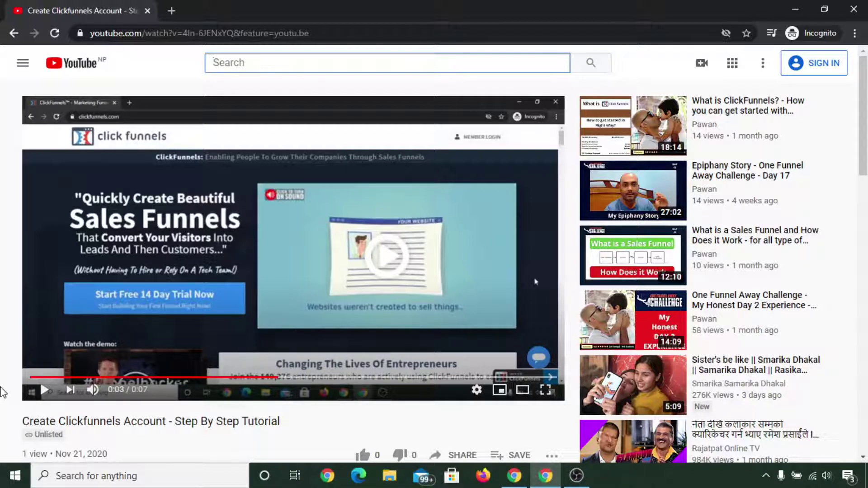
Scroll below the tutorial video and expand its description to reveal the ClickFunnels signup link
{"action": "scroll", "coordinate": [4, 401], "scroll_direction": "down", "scroll_amount": 4}
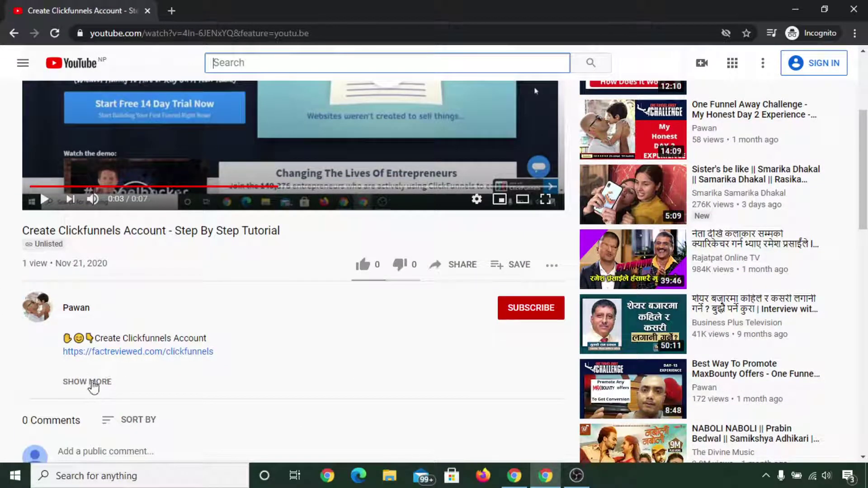
{"action": "left_click", "coordinate": [97, 381]}
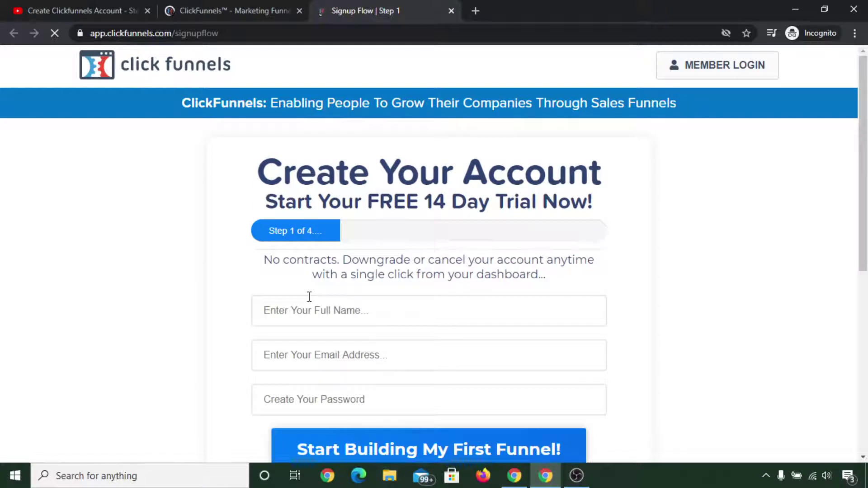
Fill in the saved e-mail, an account password and the full name, then submit the signup form
{"action": "scroll", "coordinate": [310, 296], "scroll_direction": "down", "scroll_amount": 1}
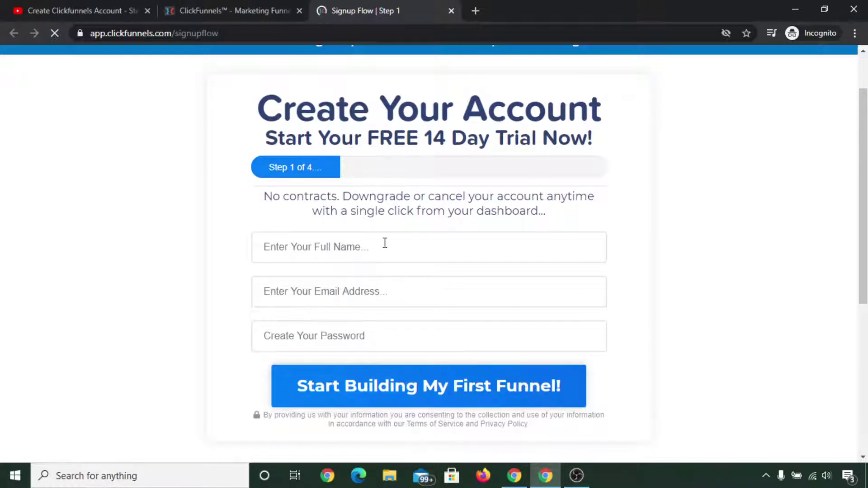
{"action": "left_click", "coordinate": [373, 294]}
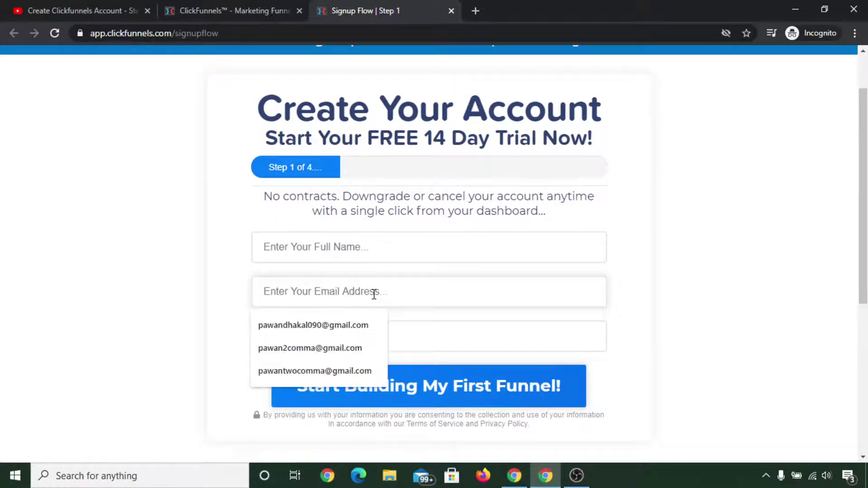
{"action": "key", "text": "ctrl+v"}
{"action": "left_click", "coordinate": [386, 330]}
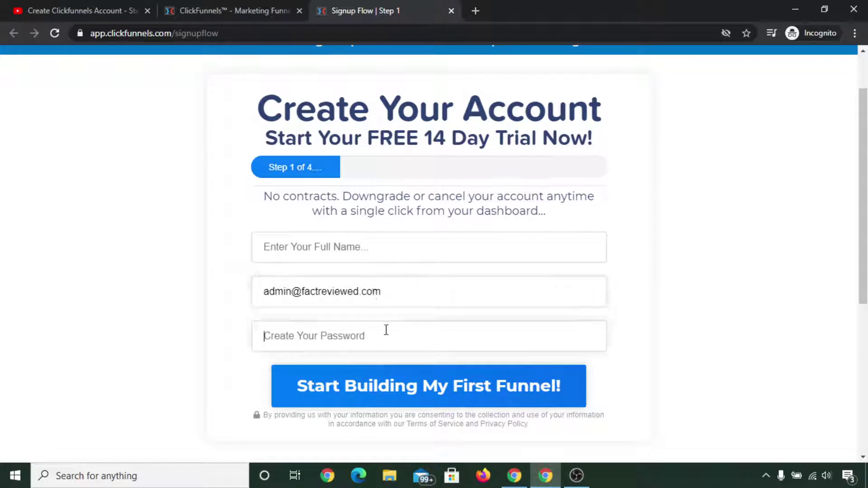
{"action": "type", "text": "•"}
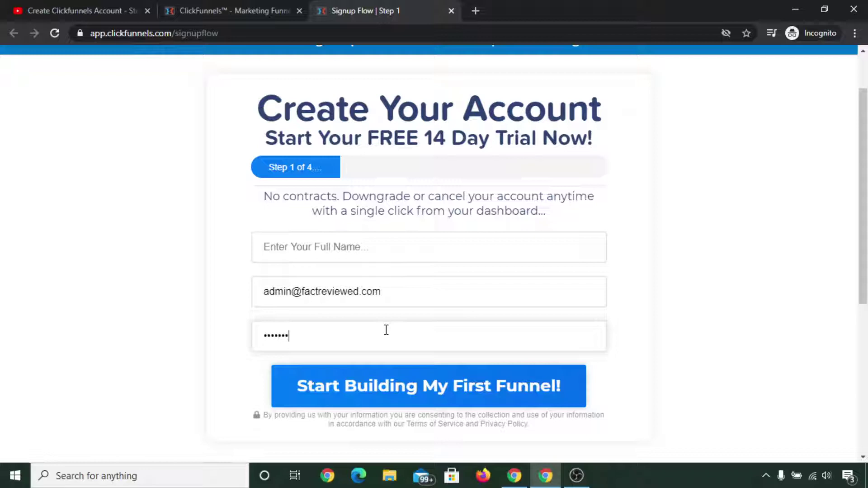
{"action": "left_click", "coordinate": [375, 248]}
{"action": "type", "text": "paw"}
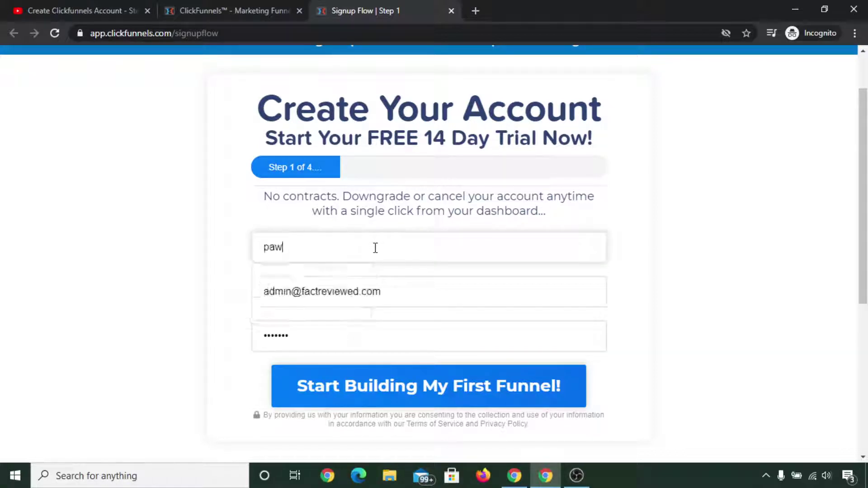
{"action": "type", "text": "an"}
{"action": "left_click", "coordinate": [460, 400]}
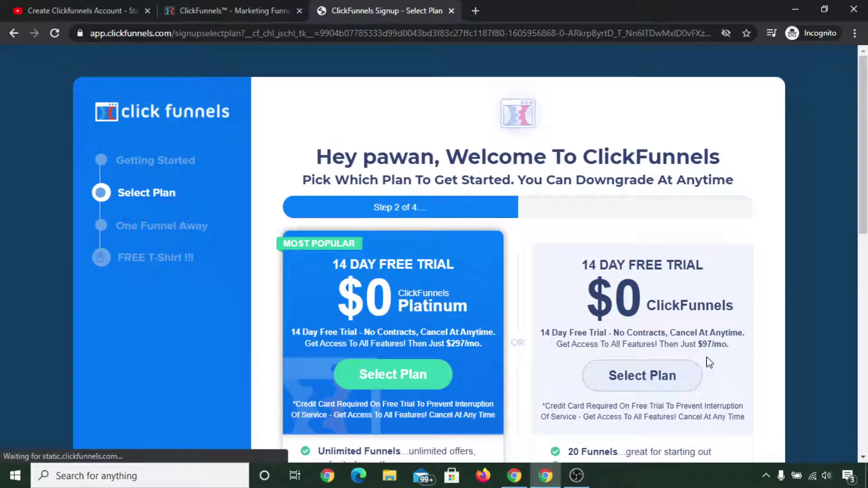
Compare both plan cards and select the standard $97/mo ClickFunnels trial plan
{"action": "scroll", "coordinate": [710, 365], "scroll_direction": "down", "scroll_amount": 3}
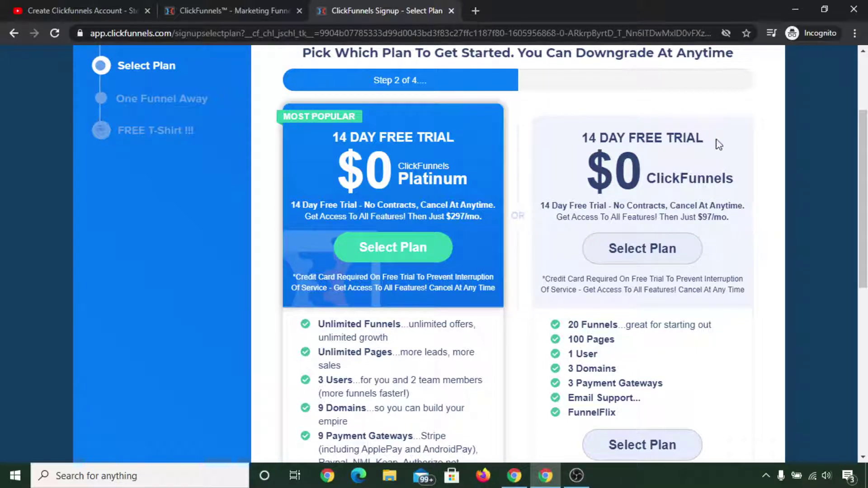
{"action": "scroll", "coordinate": [713, 204], "scroll_direction": "down", "scroll_amount": 1}
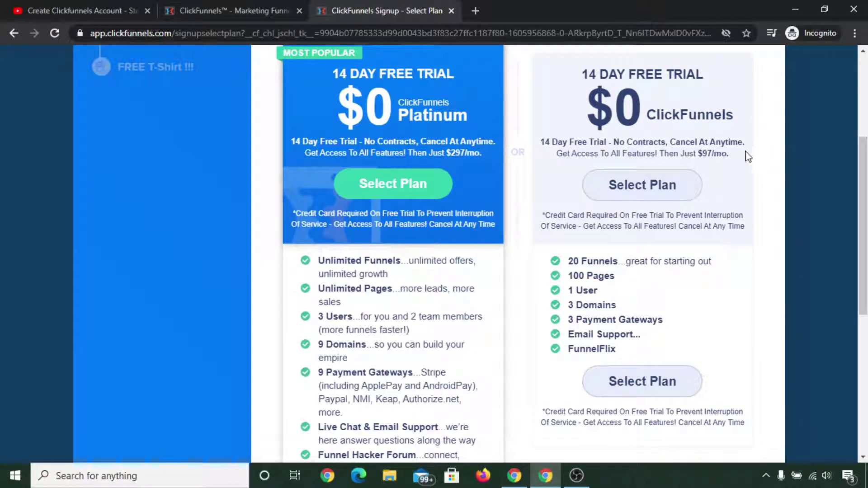
{"action": "scroll", "coordinate": [703, 259], "scroll_direction": "down", "scroll_amount": 1}
{"action": "scroll", "coordinate": [705, 267], "scroll_direction": "up", "scroll_amount": 1}
{"action": "scroll", "coordinate": [696, 274], "scroll_direction": "down", "scroll_amount": 3}
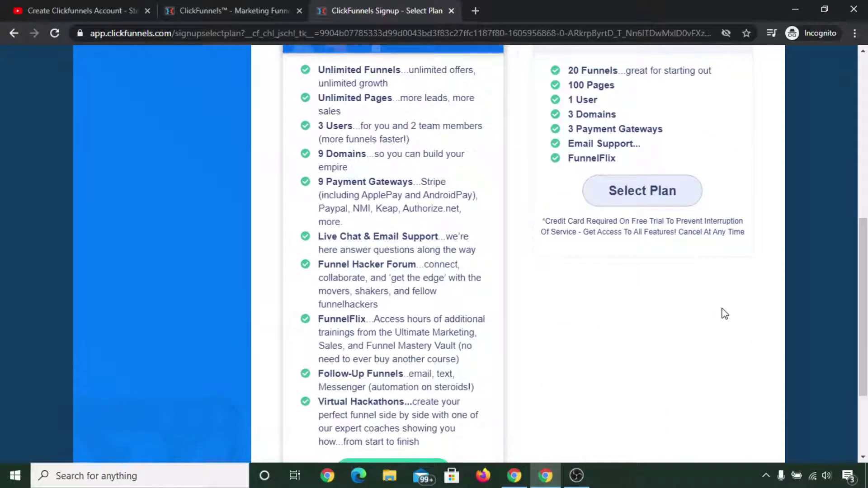
{"action": "scroll", "coordinate": [723, 312], "scroll_direction": "down", "scroll_amount": 2}
{"action": "scroll", "coordinate": [723, 314], "scroll_direction": "up", "scroll_amount": 5}
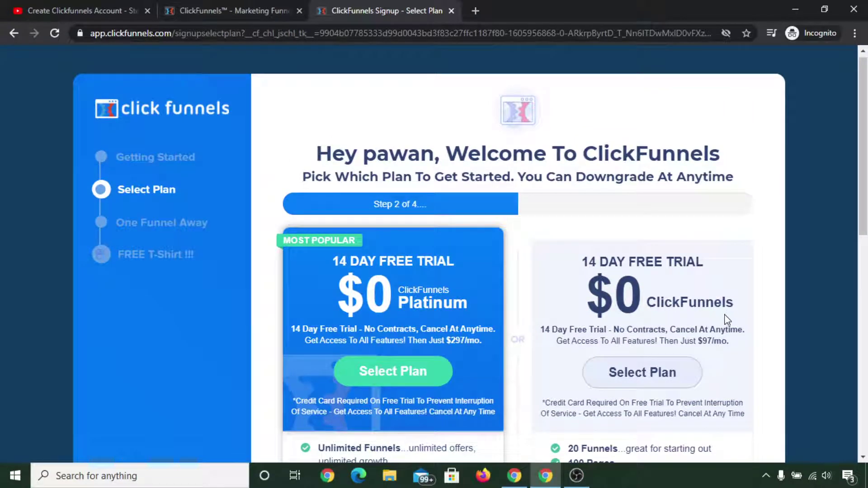
{"action": "scroll", "coordinate": [723, 317], "scroll_direction": "down", "scroll_amount": 1}
{"action": "left_click", "coordinate": [638, 317]}
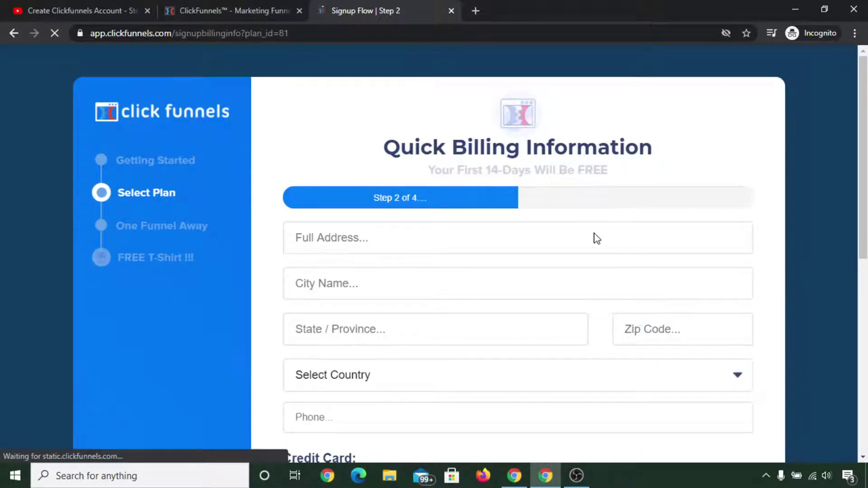
Enter billing address with country Nepal, phone and card number, accept the terms, and submit
{"action": "scroll", "coordinate": [622, 271], "scroll_direction": "down", "scroll_amount": 6}
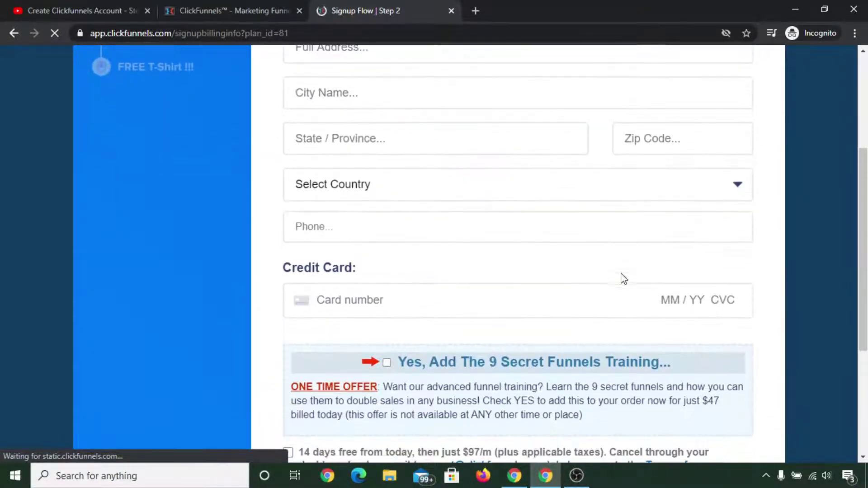
{"action": "scroll", "coordinate": [622, 278], "scroll_direction": "up", "scroll_amount": 6}
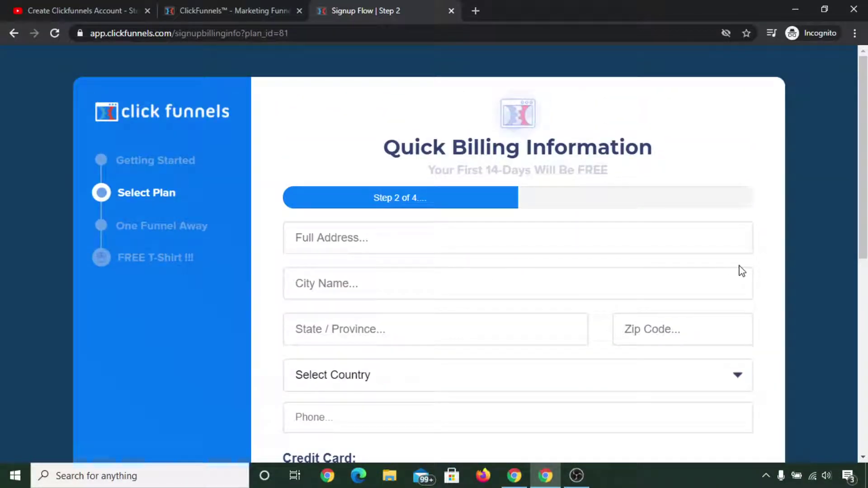
{"action": "scroll", "coordinate": [718, 262], "scroll_direction": "down", "scroll_amount": 2}
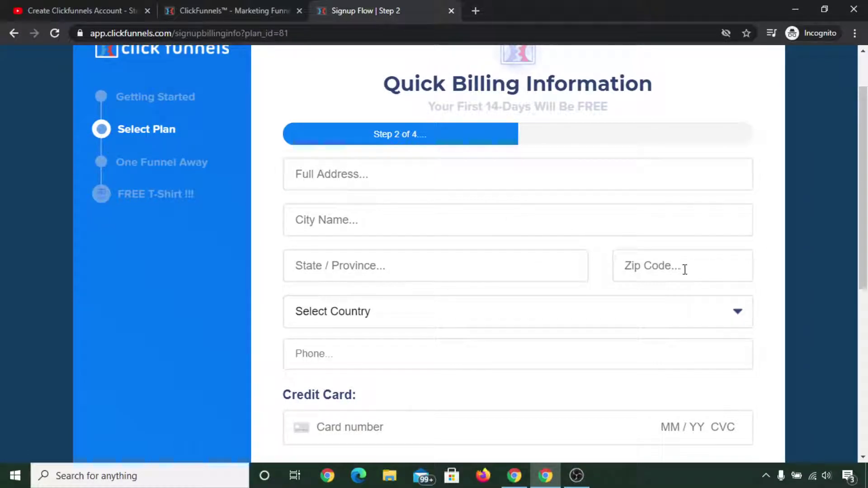
{"action": "scroll", "coordinate": [609, 293], "scroll_direction": "down", "scroll_amount": 4}
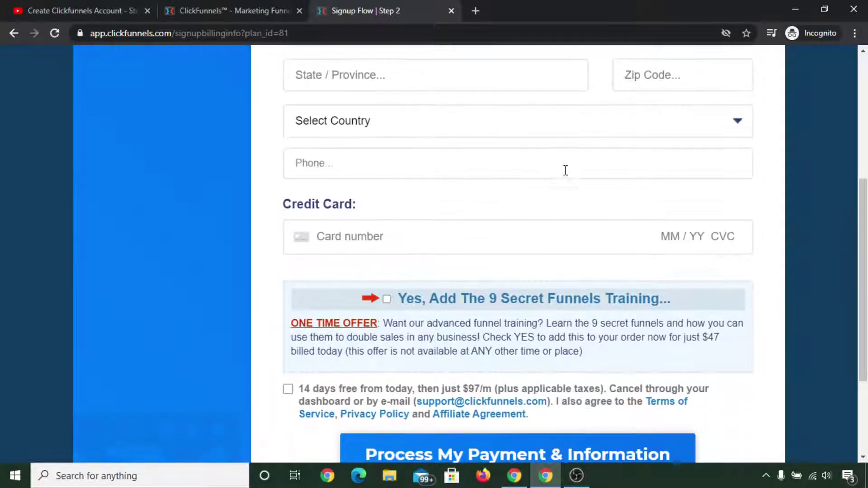
{"action": "scroll", "coordinate": [436, 260], "scroll_direction": "down", "scroll_amount": 1}
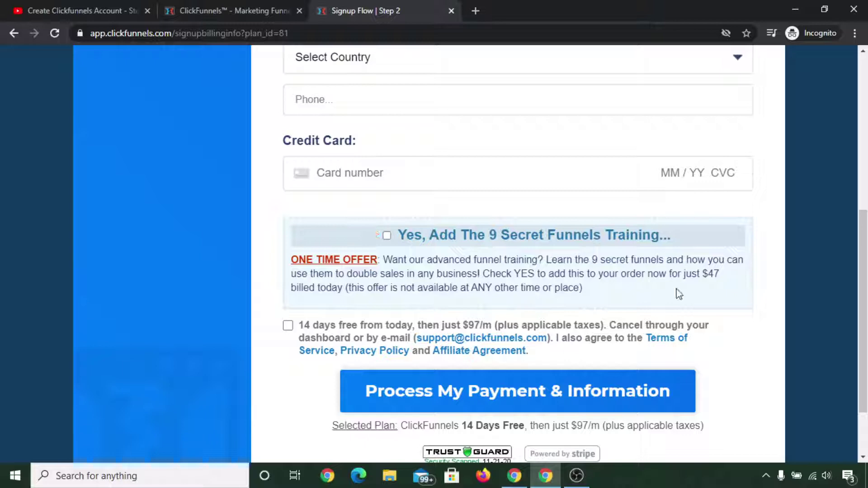
{"action": "scroll", "coordinate": [651, 276], "scroll_direction": "up", "scroll_amount": 5}
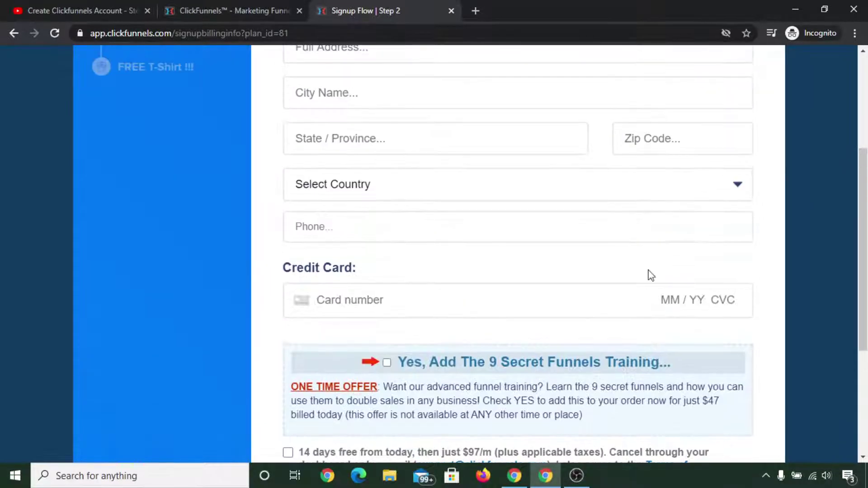
{"action": "scroll", "coordinate": [464, 357], "scroll_direction": "down", "scroll_amount": 3}
{"action": "scroll", "coordinate": [522, 326], "scroll_direction": "down", "scroll_amount": 3}
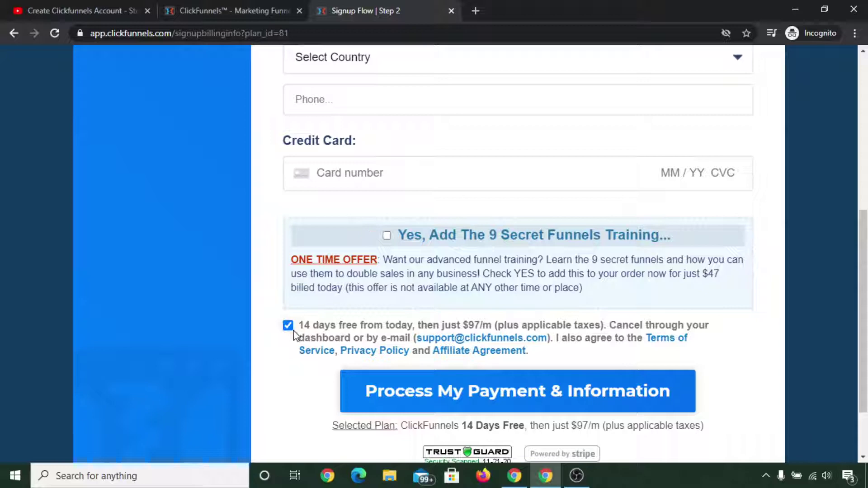
{"action": "scroll", "coordinate": [711, 347], "scroll_direction": "down", "scroll_amount": 1}
{"action": "scroll", "coordinate": [768, 370], "scroll_direction": "up", "scroll_amount": 4}
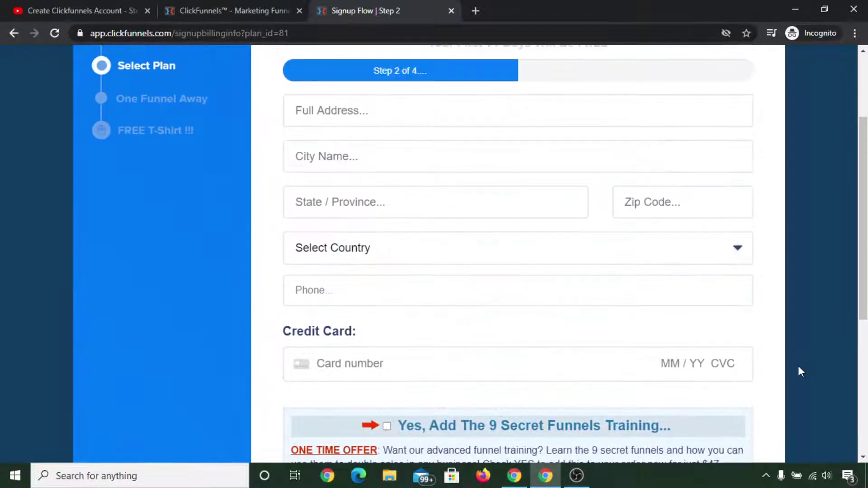
{"action": "scroll", "coordinate": [797, 357], "scroll_direction": "up", "scroll_amount": 1}
{"action": "scroll", "coordinate": [787, 315], "scroll_direction": "down", "scroll_amount": 1}
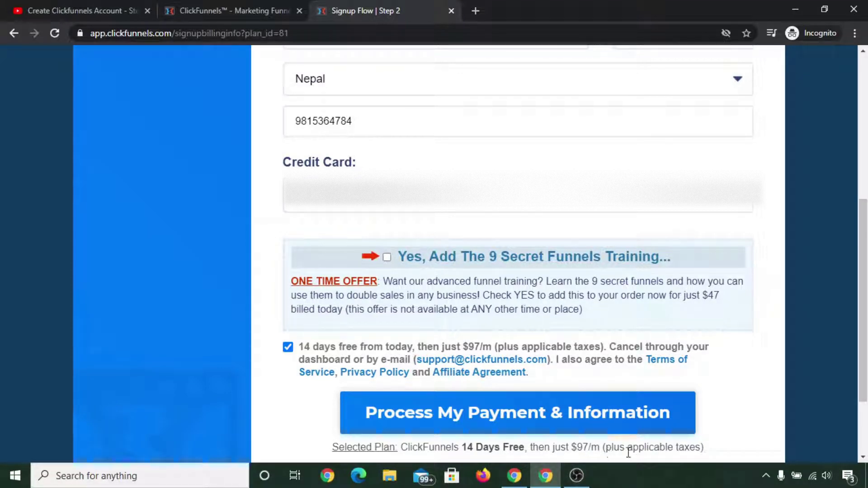
{"action": "left_click", "coordinate": [619, 416]}
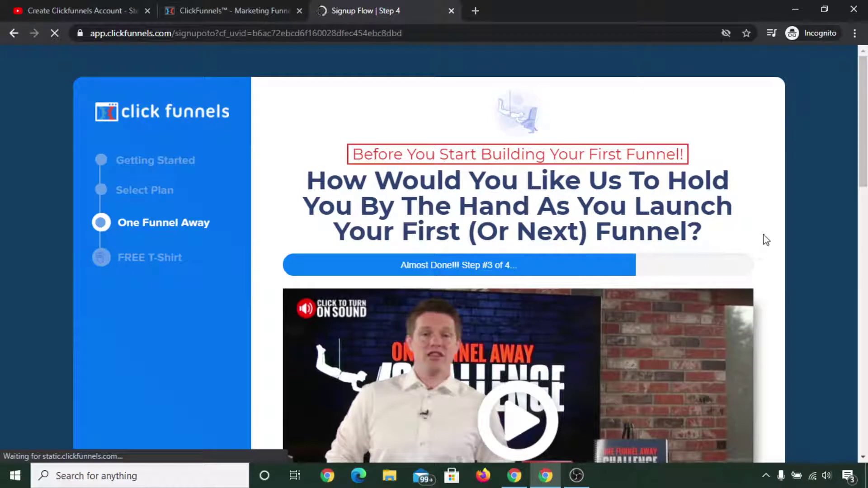
Scroll through the One Funnel Away Challenge upsell page and decline it with the No Thanks link
{"action": "scroll", "coordinate": [773, 262], "scroll_direction": "down", "scroll_amount": 2}
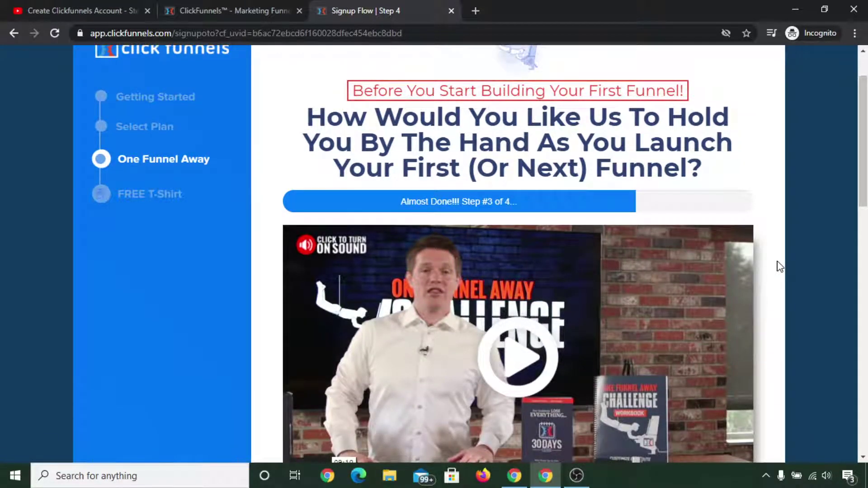
{"action": "scroll", "coordinate": [779, 267], "scroll_direction": "up", "scroll_amount": 1}
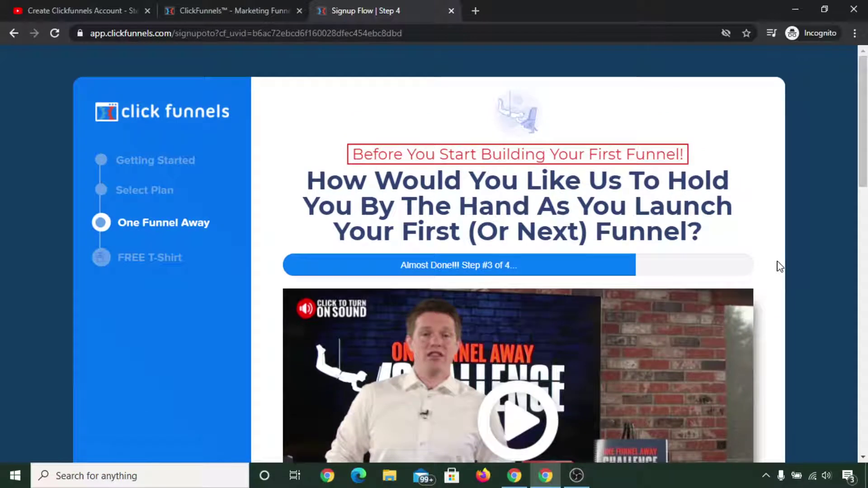
{"action": "scroll", "coordinate": [780, 268], "scroll_direction": "down", "scroll_amount": 2}
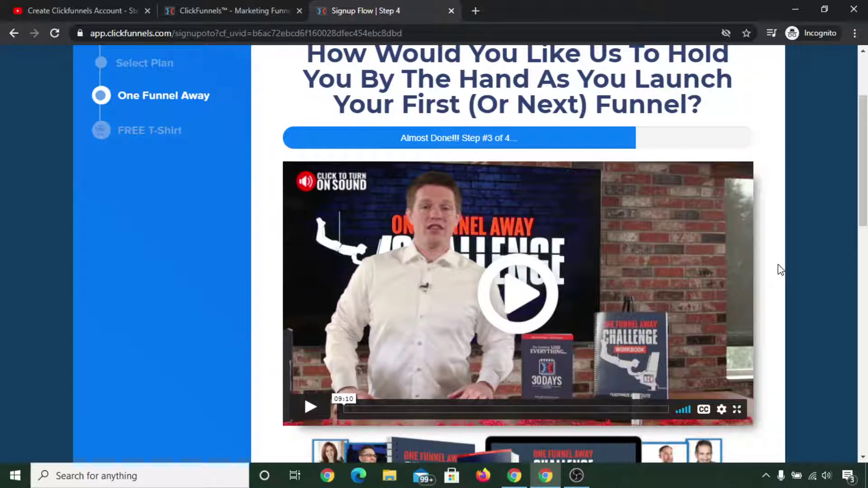
{"action": "scroll", "coordinate": [768, 271], "scroll_direction": "down", "scroll_amount": 8}
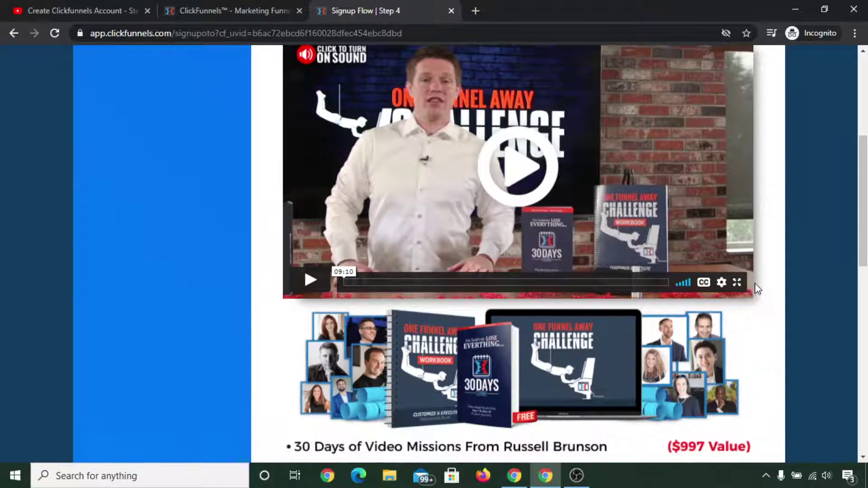
{"action": "scroll", "coordinate": [755, 293], "scroll_direction": "down", "scroll_amount": 6}
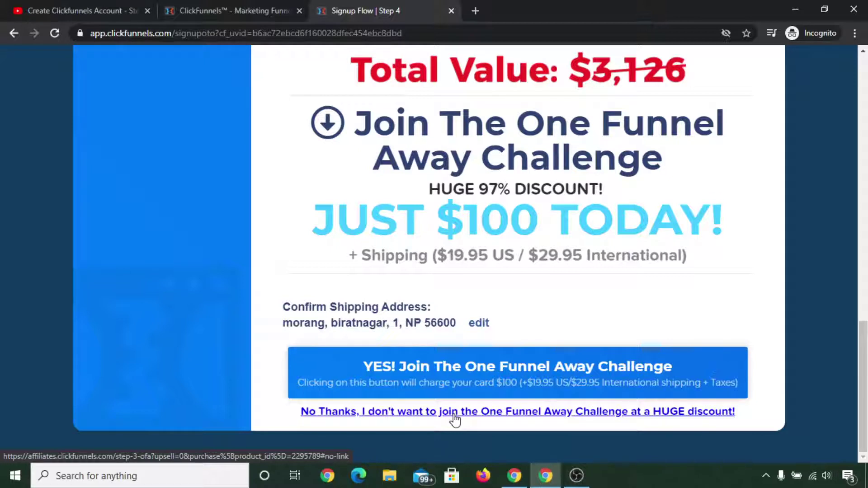
{"action": "left_click", "coordinate": [453, 413]}
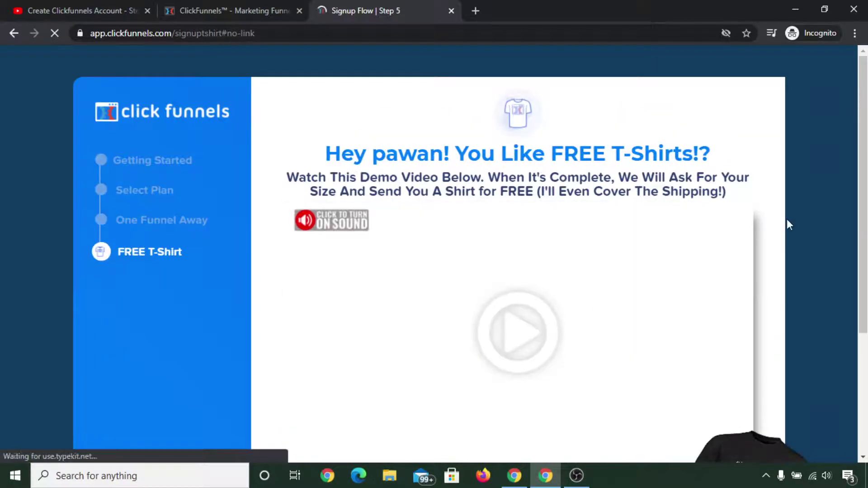
Scroll past the demo video and choose 'No, thanks. I'd rather just get started on my own.'
{"action": "scroll", "coordinate": [753, 232], "scroll_direction": "down", "scroll_amount": 4}
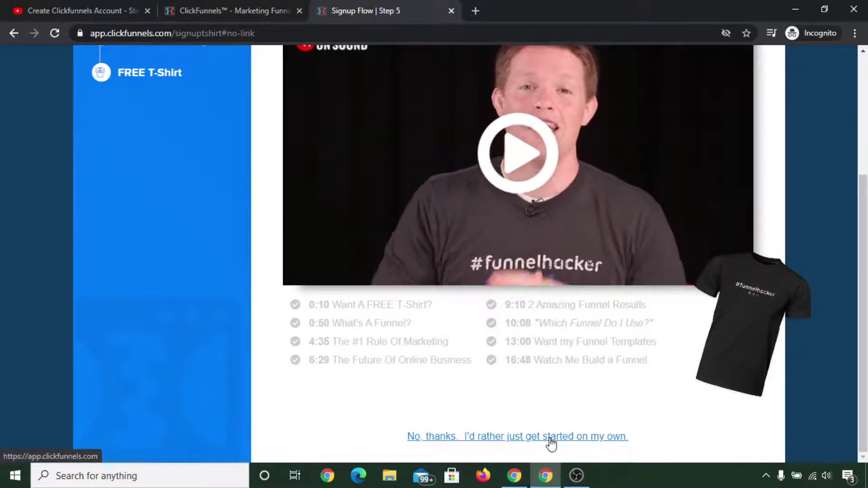
{"action": "left_click", "coordinate": [550, 437]}
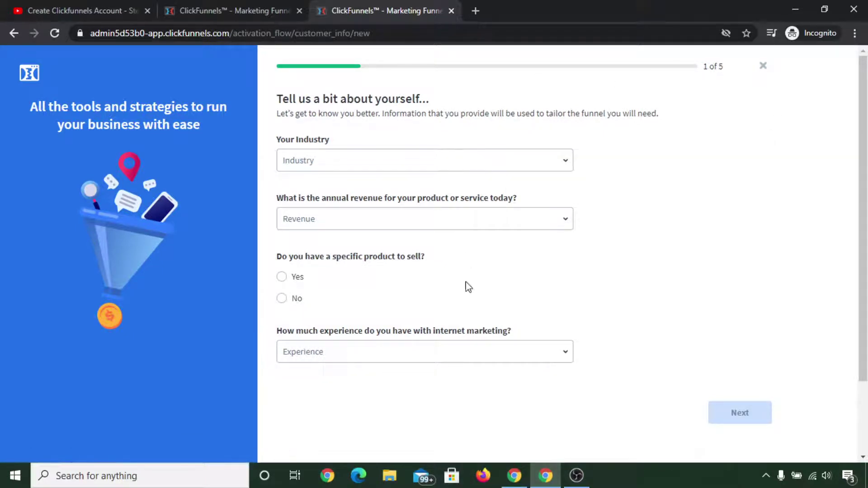
Open and close the Industry dropdown without choosing, then close the questionnaire with its X
{"action": "left_click", "coordinate": [546, 169]}
{"action": "left_click", "coordinate": [653, 171]}
{"action": "left_click", "coordinate": [764, 68]}
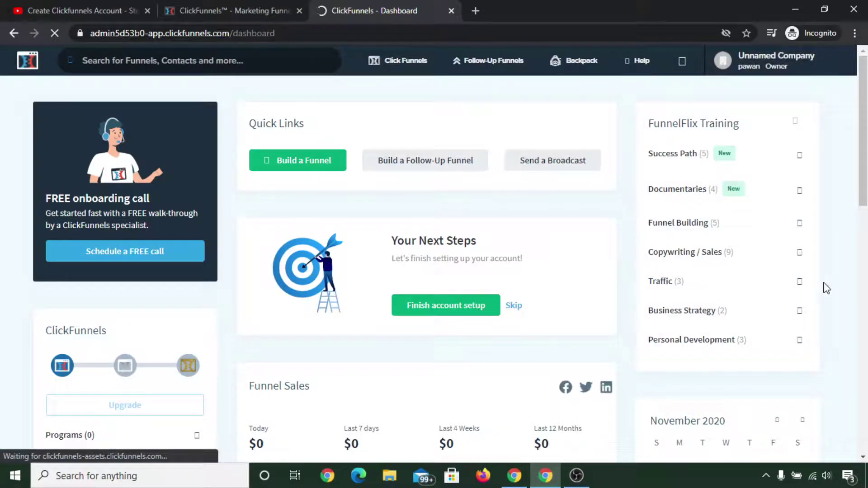
Scroll through the dashboard and back up, then open the Unnamed Company account dropdown
{"action": "scroll", "coordinate": [735, 274], "scroll_direction": "down", "scroll_amount": 15}
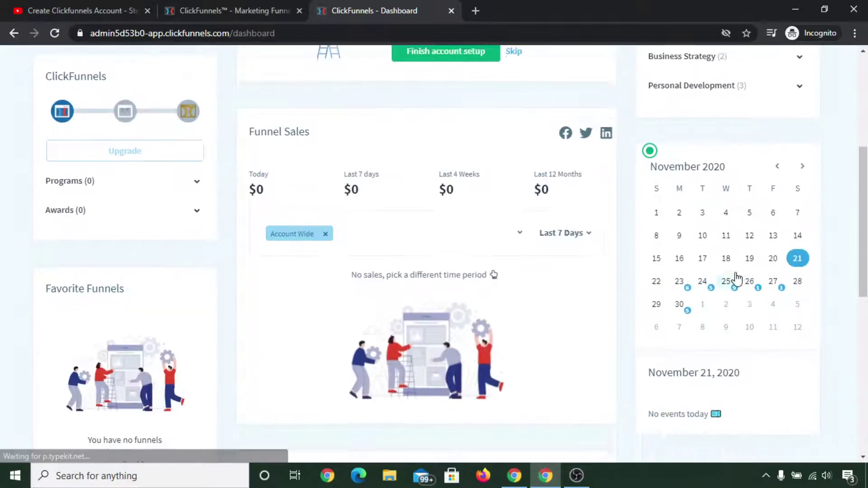
{"action": "scroll", "coordinate": [745, 293], "scroll_direction": "up", "scroll_amount": 7}
{"action": "scroll", "coordinate": [750, 295], "scroll_direction": "up", "scroll_amount": 8}
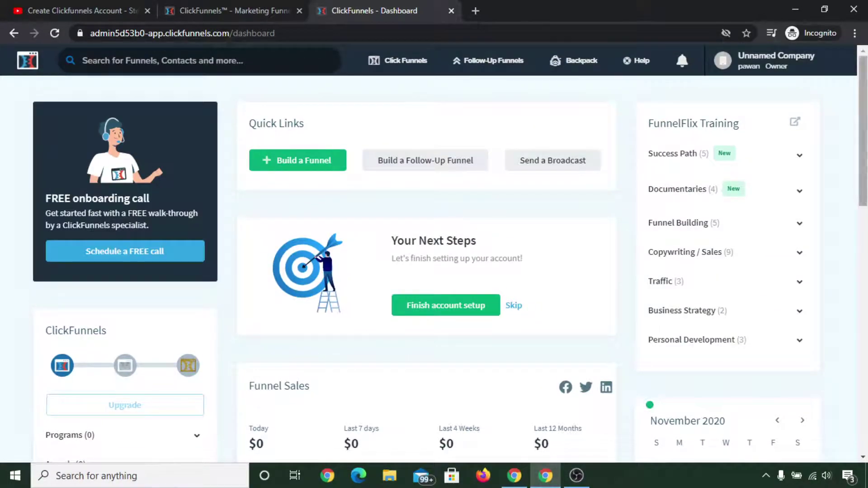
{"action": "left_click", "coordinate": [809, 56]}
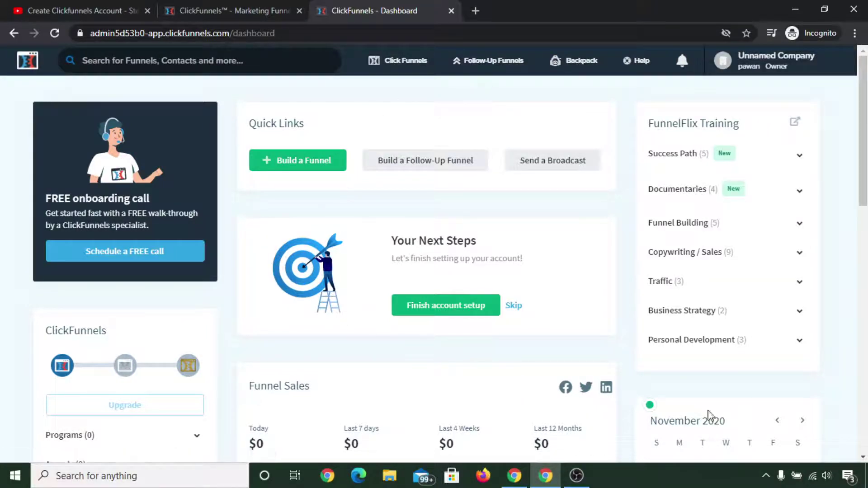
{"action": "mouse_move", "coordinate": [768, 58]}
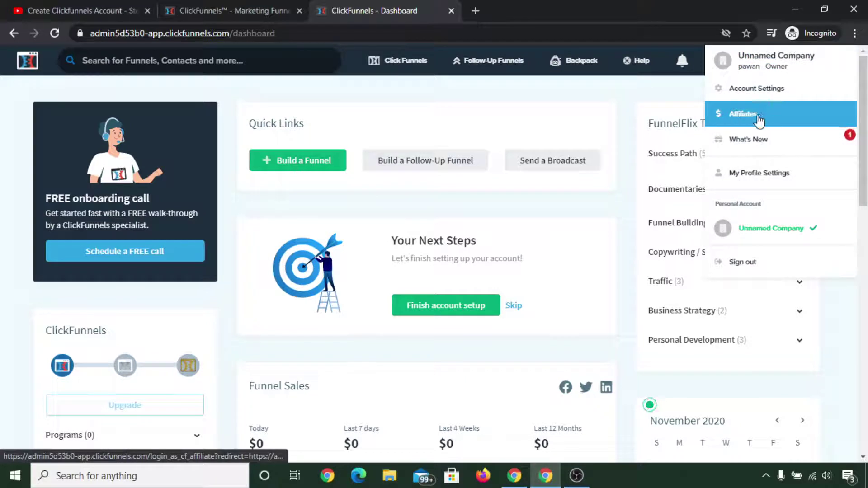
Open the Affiliates page in a new browser tab and switch to it
{"action": "right_click", "coordinate": [757, 118]}
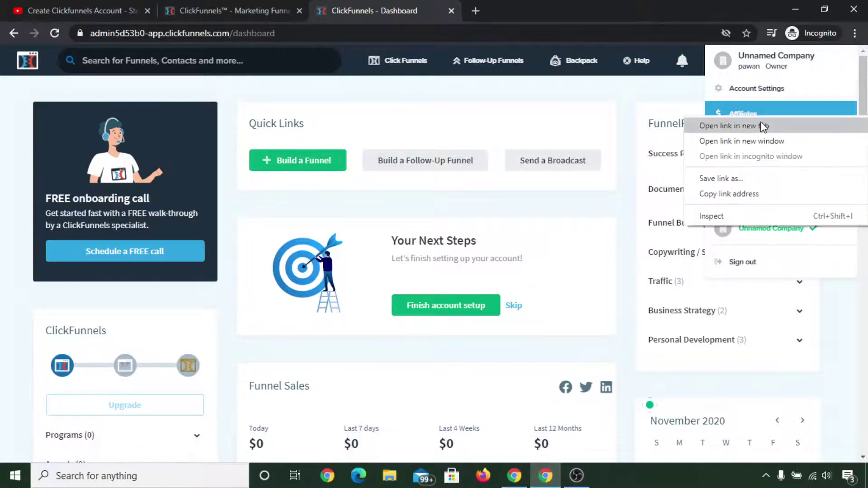
{"action": "left_click", "coordinate": [763, 127]}
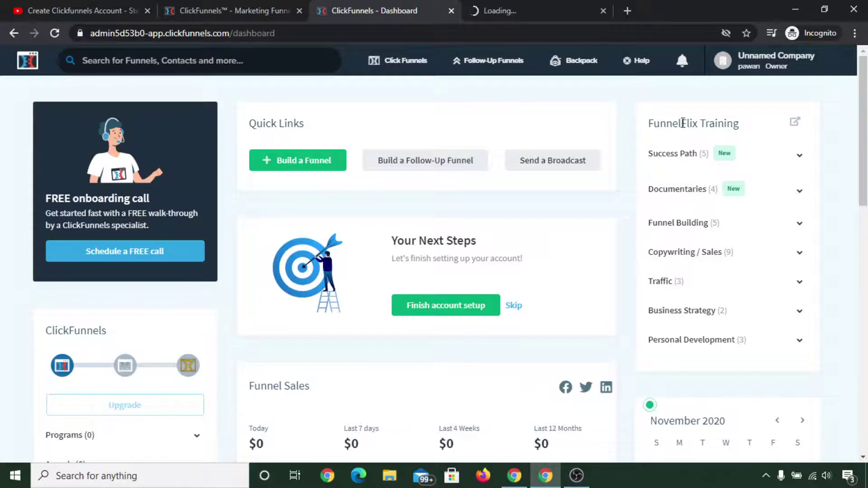
{"action": "mouse_move", "coordinate": [775, 56]}
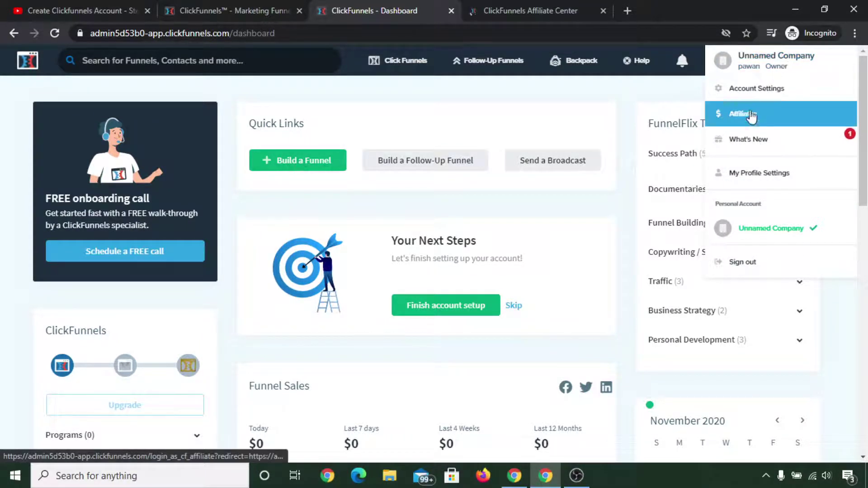
{"action": "left_click", "coordinate": [495, 6]}
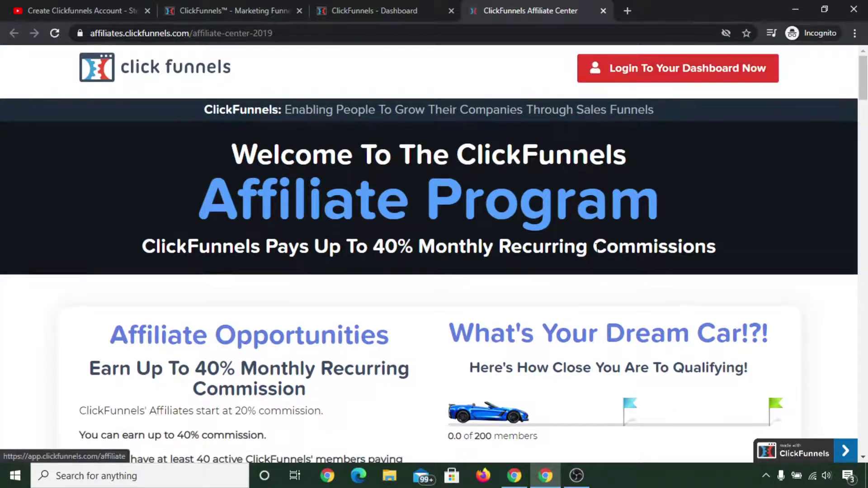
Log into the affiliate dashboard and scroll through the $0 Breakdown by Funnel
{"action": "scroll", "coordinate": [556, 332], "scroll_direction": "down", "scroll_amount": 1}
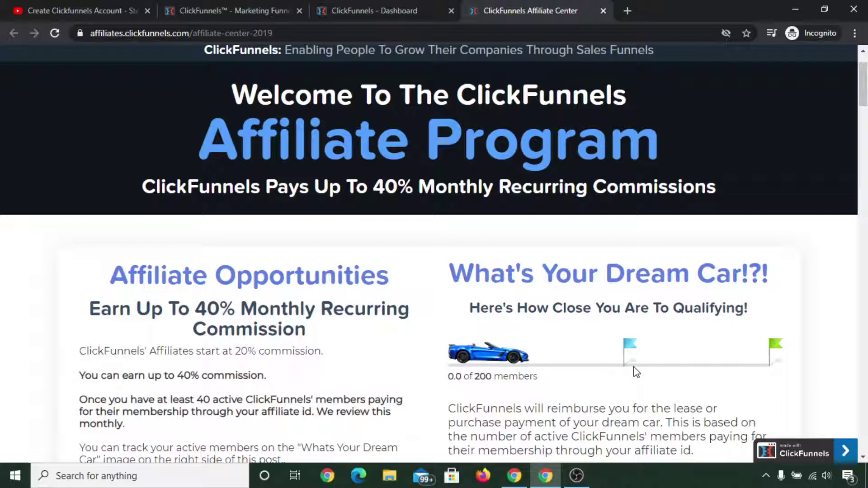
{"action": "scroll", "coordinate": [657, 339], "scroll_direction": "up", "scroll_amount": 2}
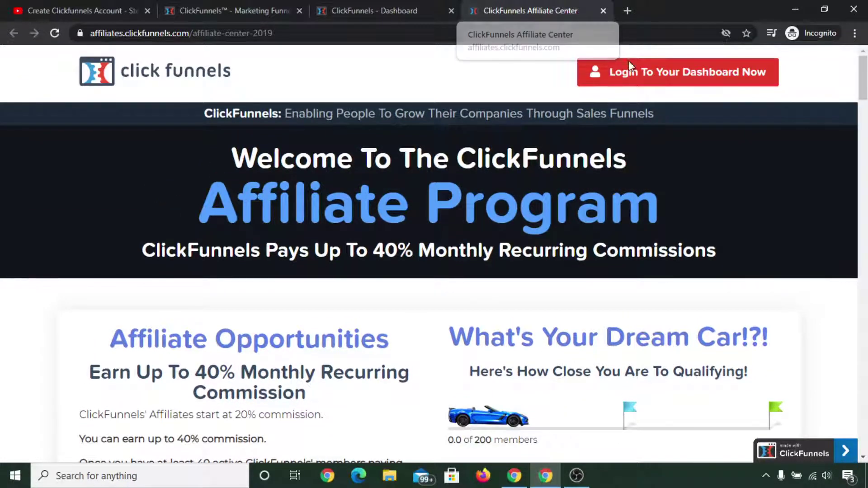
{"action": "left_click", "coordinate": [660, 73]}
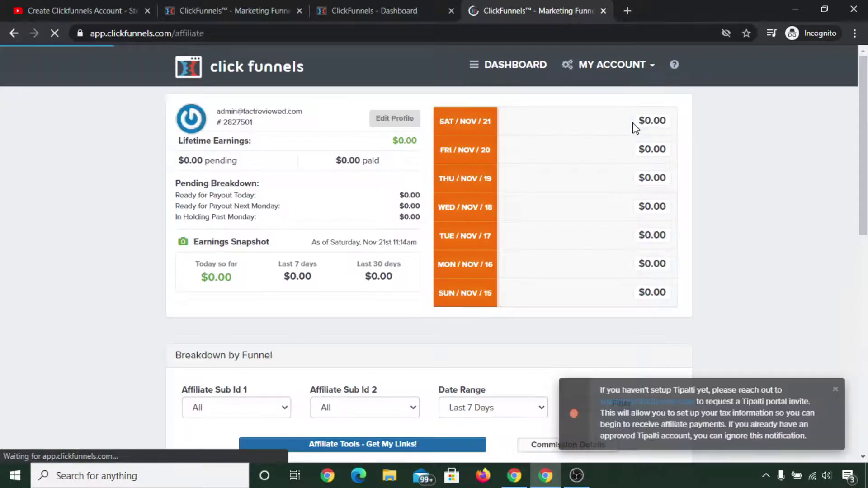
{"action": "scroll", "coordinate": [627, 311], "scroll_direction": "down", "scroll_amount": 3}
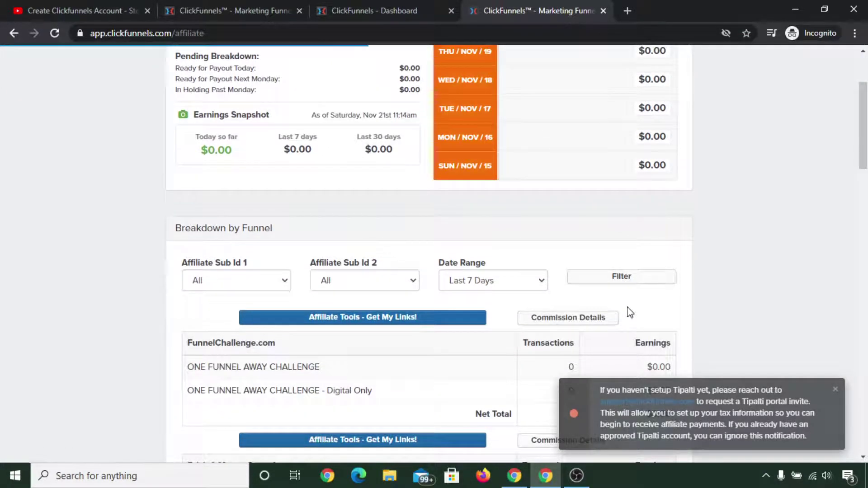
{"action": "scroll", "coordinate": [630, 312], "scroll_direction": "down", "scroll_amount": 5}
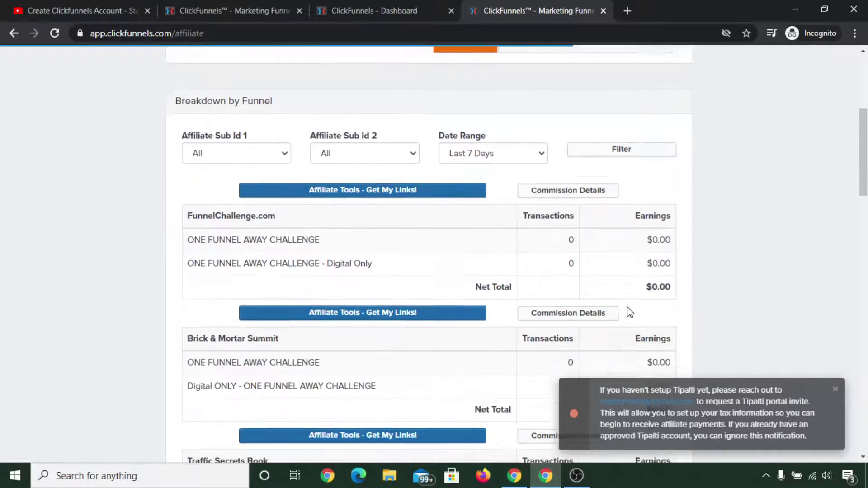
{"action": "scroll", "coordinate": [477, 375], "scroll_direction": "down", "scroll_amount": 8}
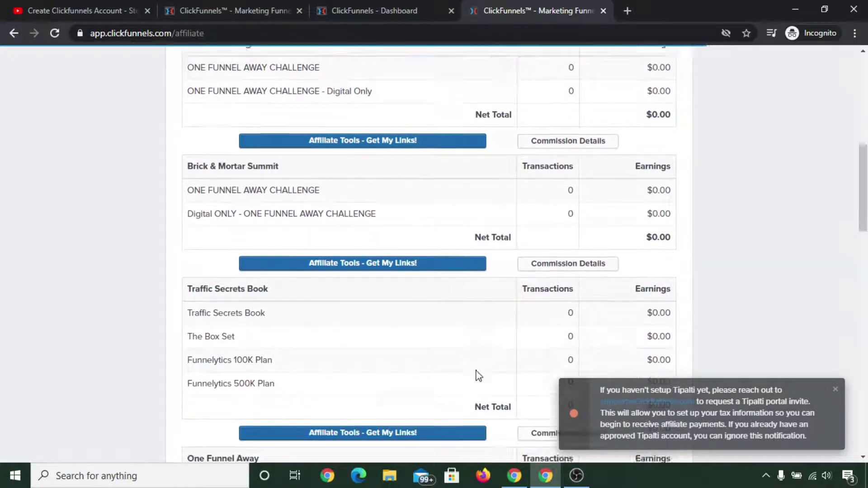
{"action": "scroll", "coordinate": [479, 375], "scroll_direction": "down", "scroll_amount": 2}
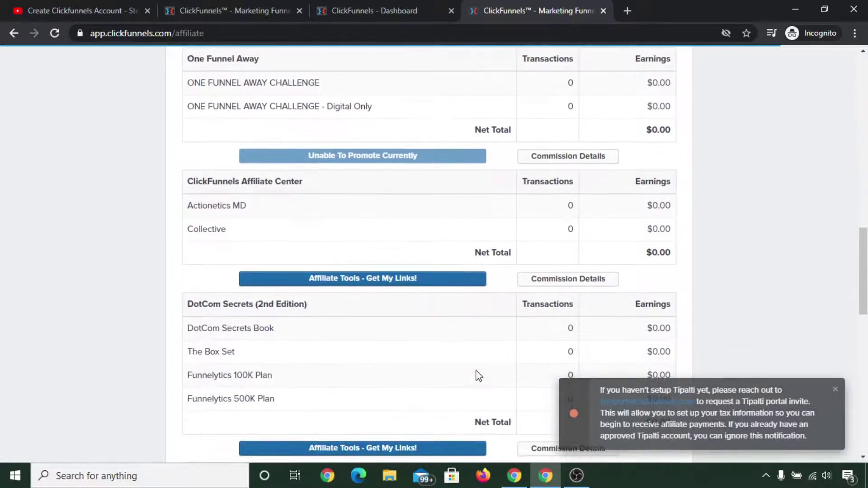
Back on the Dashboard tab, open Click Funnels > Funnels and dismiss the FunnelFlix Premiere popup
{"action": "left_click", "coordinate": [403, 10]}
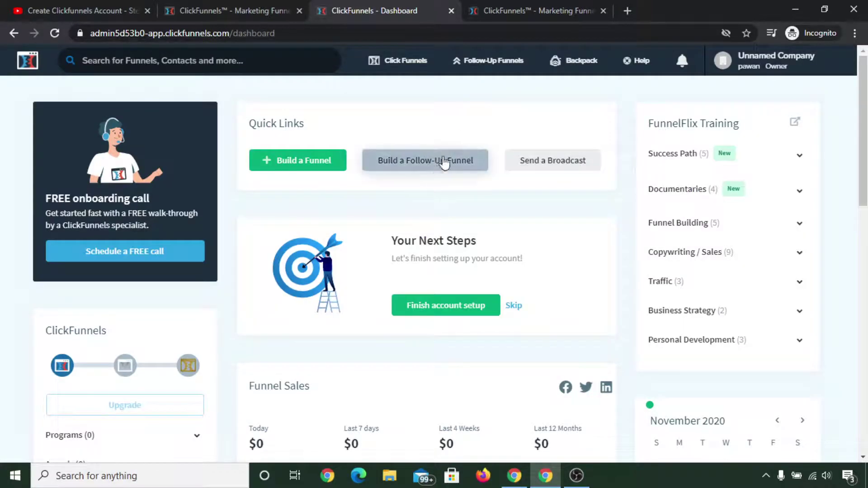
{"action": "mouse_move", "coordinate": [405, 67]}
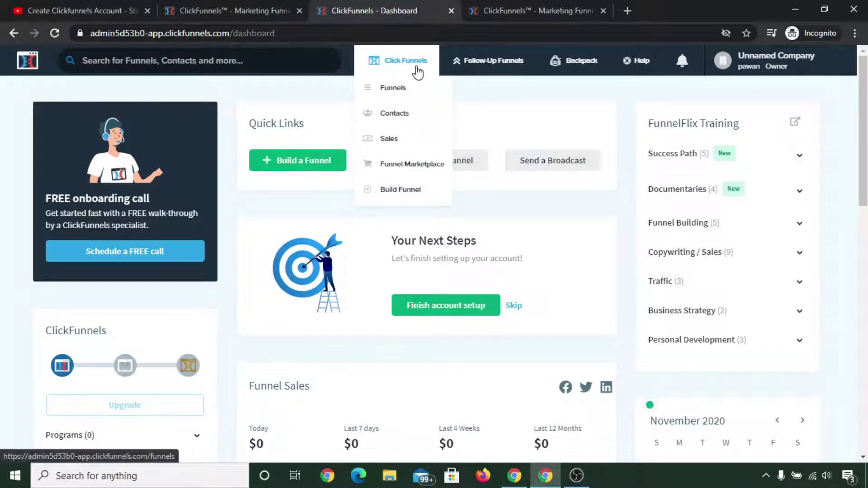
{"action": "left_click", "coordinate": [406, 90]}
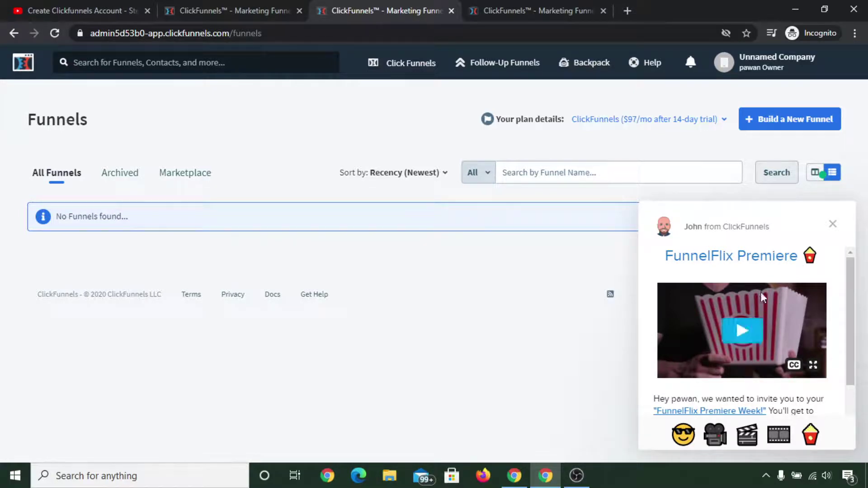
{"action": "left_click", "coordinate": [833, 225]}
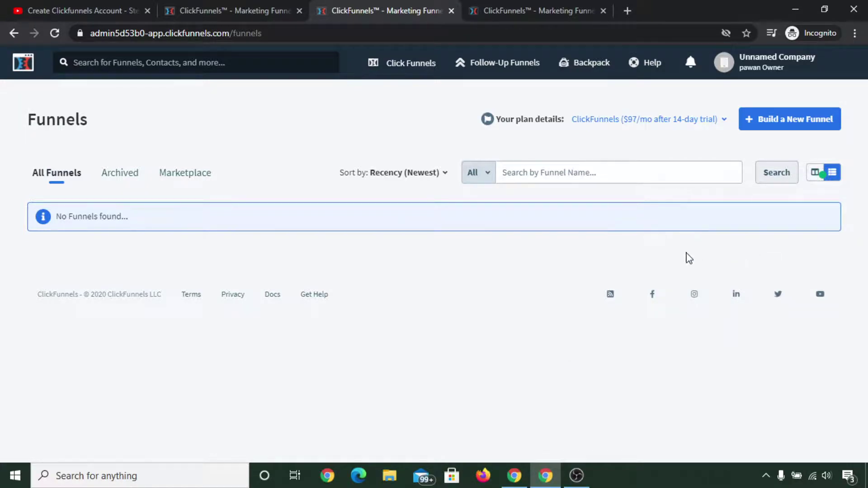
{"action": "left_click", "coordinate": [404, 66]}
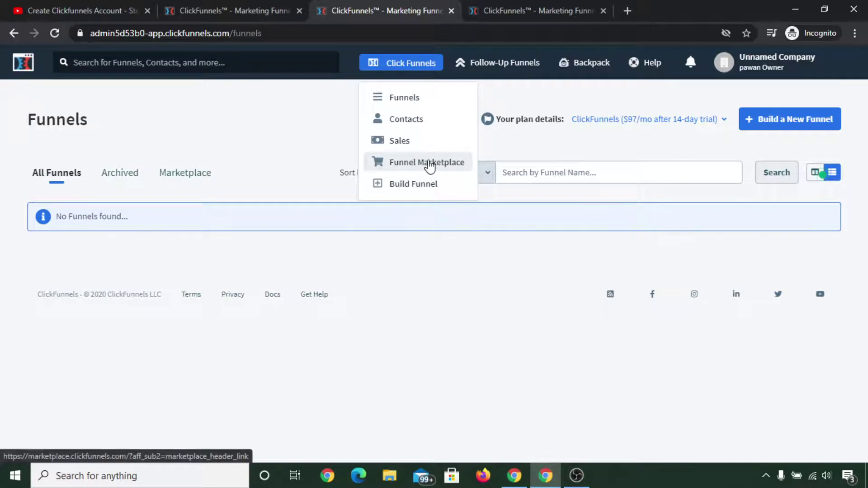
Open the funnel marketplace and scroll through its landing page
{"action": "left_click", "coordinate": [430, 166]}
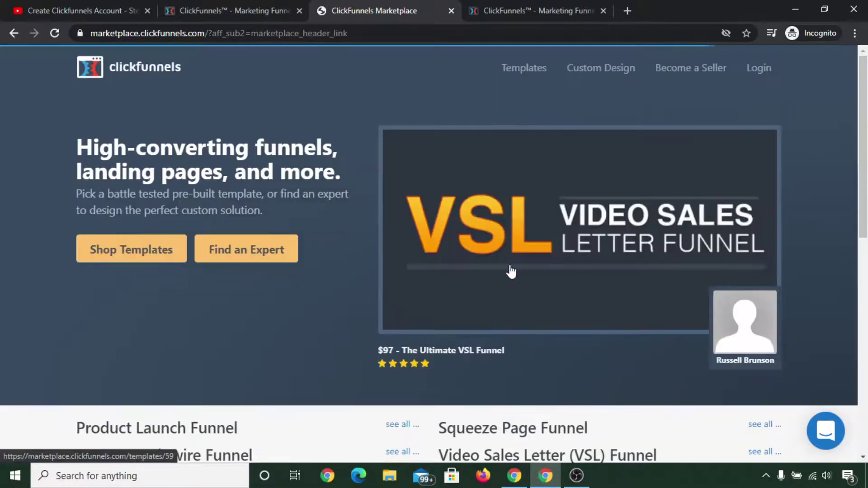
{"action": "scroll", "coordinate": [409, 269], "scroll_direction": "down", "scroll_amount": 2}
{"action": "scroll", "coordinate": [409, 269], "scroll_direction": "down", "scroll_amount": 4}
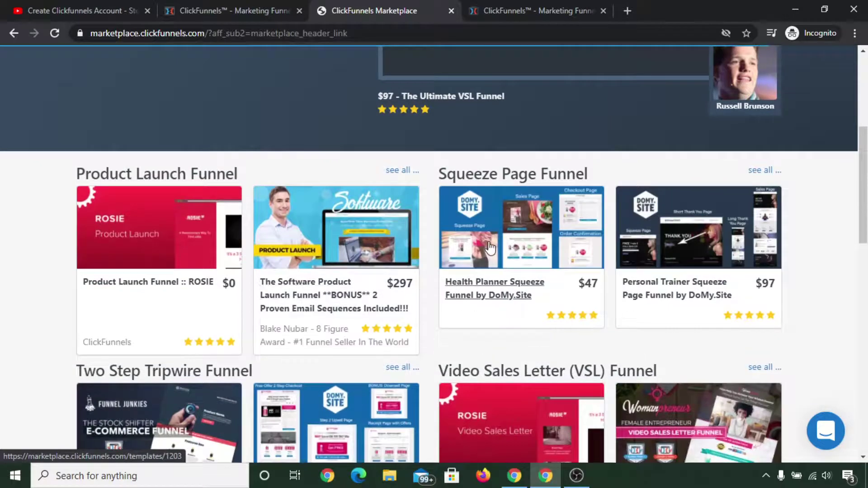
{"action": "scroll", "coordinate": [737, 325], "scroll_direction": "up", "scroll_amount": 5}
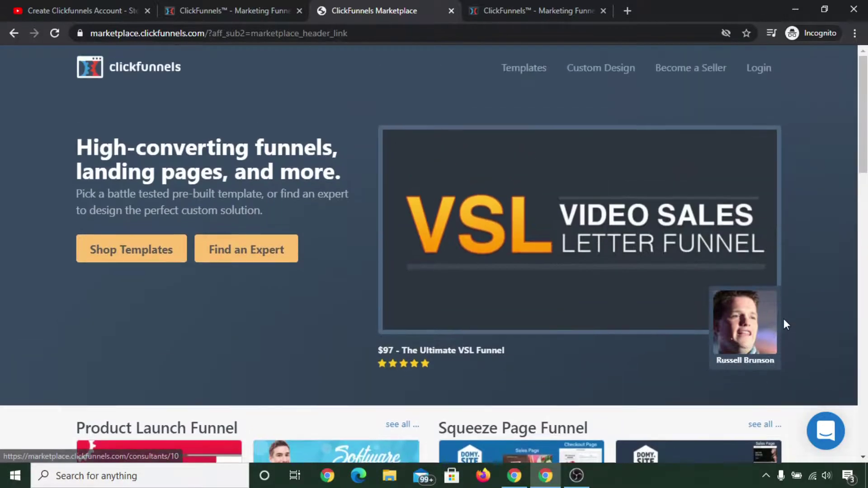
{"action": "scroll", "coordinate": [790, 327], "scroll_direction": "down", "scroll_amount": 4}
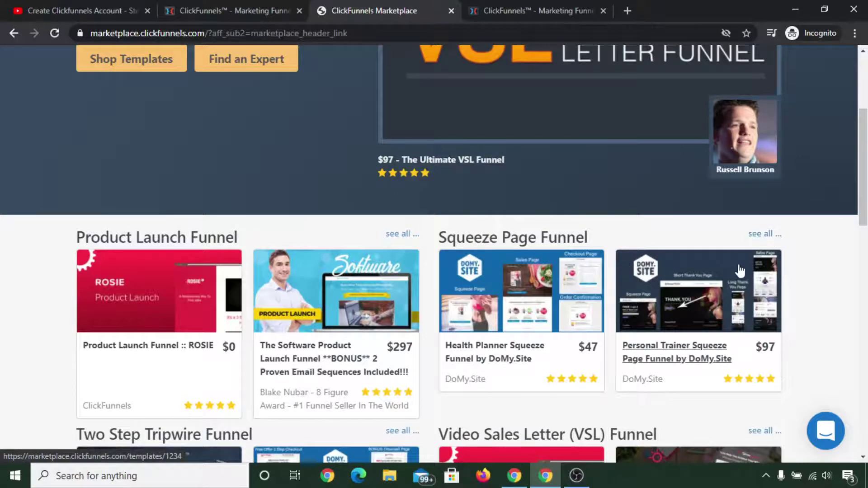
{"action": "scroll", "coordinate": [416, 274], "scroll_direction": "up", "scroll_amount": 4}
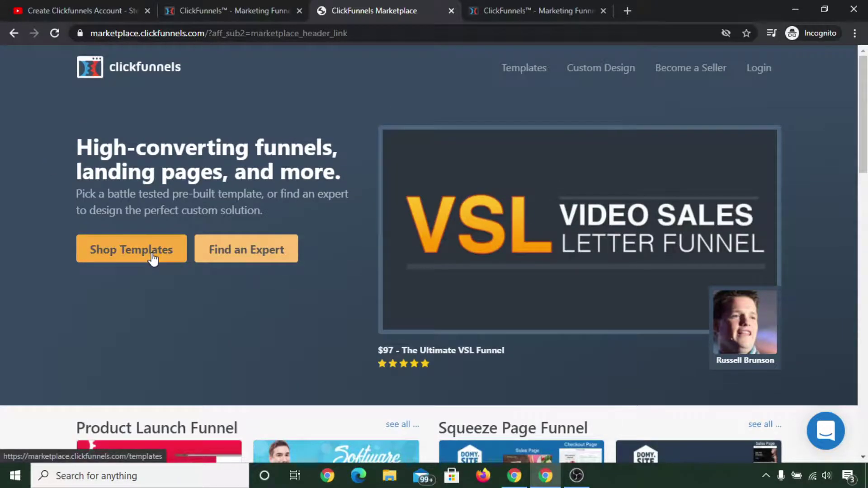
Open Shop Templates and scroll the grid to the $0 FOODIE | Storefront Funnel card
{"action": "left_click", "coordinate": [153, 256]}
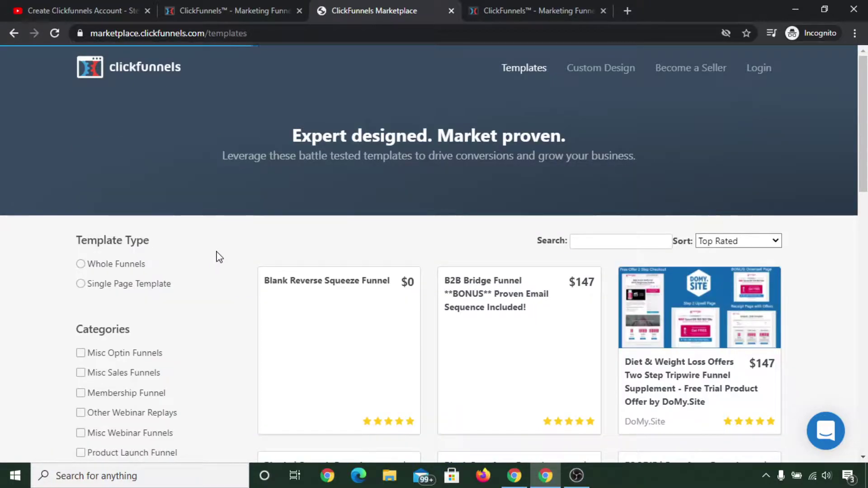
{"action": "scroll", "coordinate": [217, 256], "scroll_direction": "down", "scroll_amount": 2}
{"action": "scroll", "coordinate": [172, 256], "scroll_direction": "down", "scroll_amount": 1}
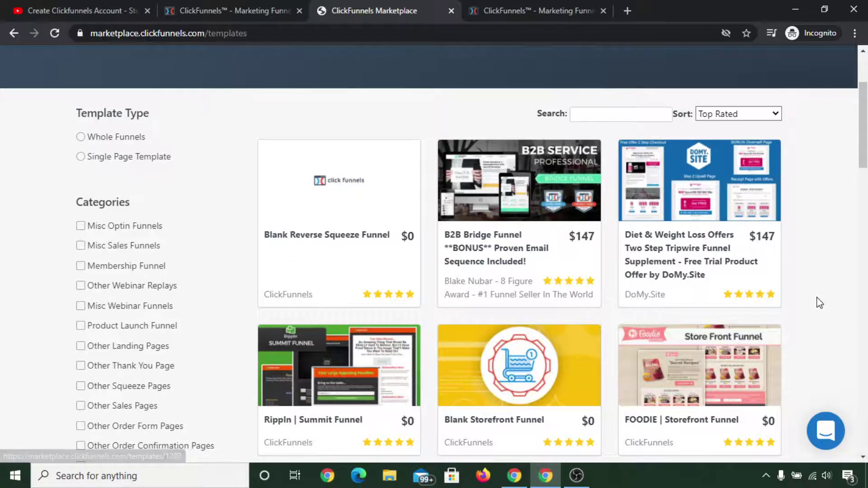
{"action": "scroll", "coordinate": [819, 313], "scroll_direction": "down", "scroll_amount": 3}
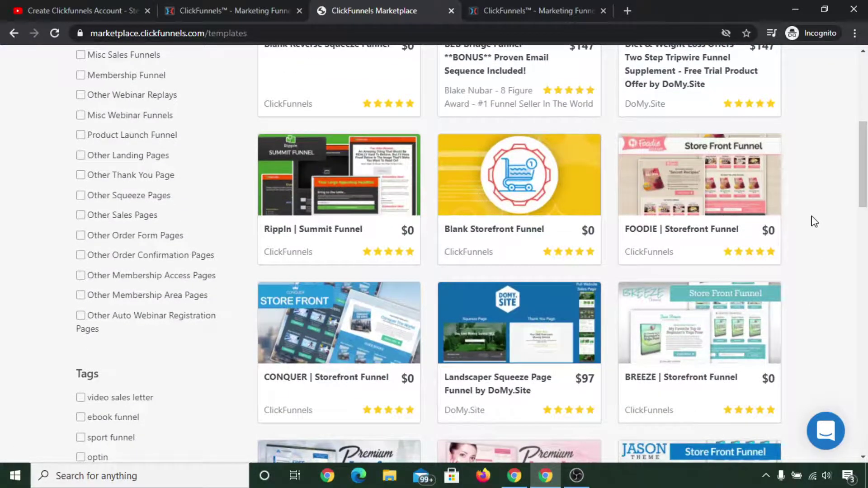
{"action": "scroll", "coordinate": [816, 220], "scroll_direction": "down", "scroll_amount": 2}
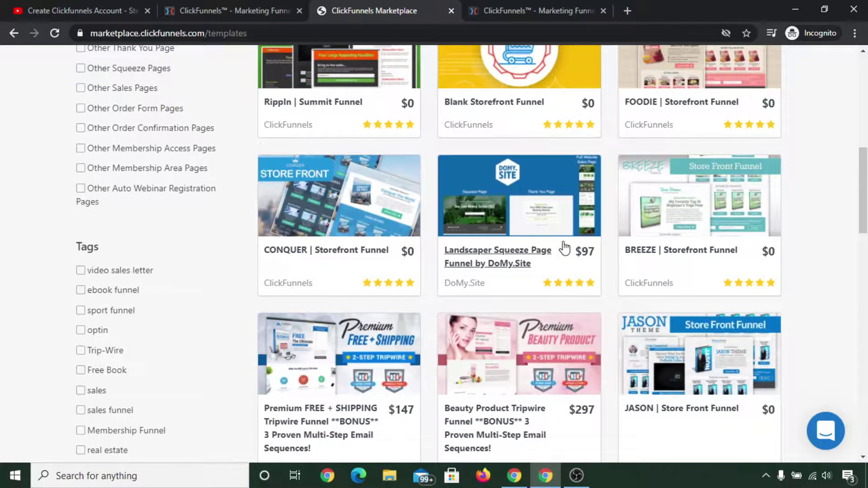
{"action": "scroll", "coordinate": [565, 249], "scroll_direction": "up", "scroll_amount": 2}
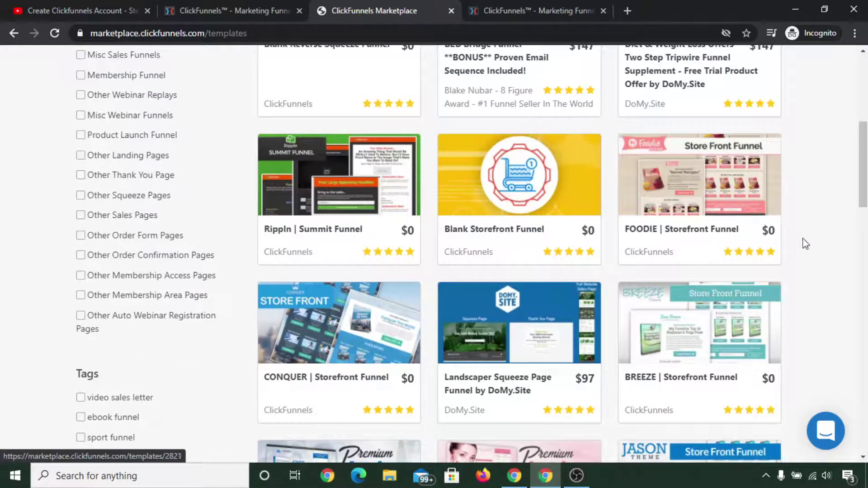
{"action": "scroll", "coordinate": [812, 253], "scroll_direction": "down", "scroll_amount": 1}
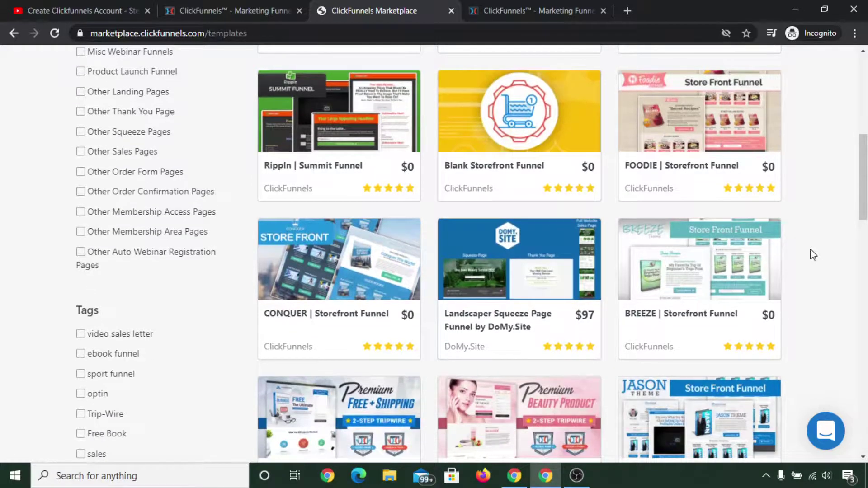
{"action": "scroll", "coordinate": [813, 255], "scroll_direction": "down", "scroll_amount": 2}
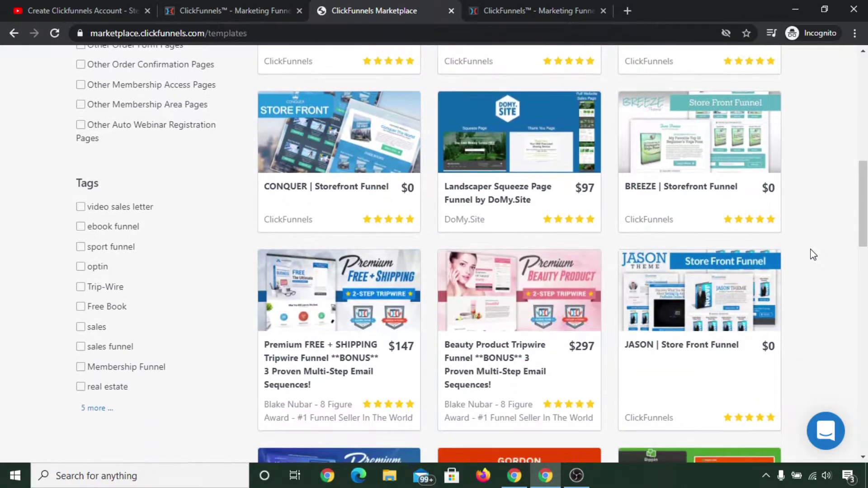
{"action": "scroll", "coordinate": [812, 254], "scroll_direction": "up", "scroll_amount": 3}
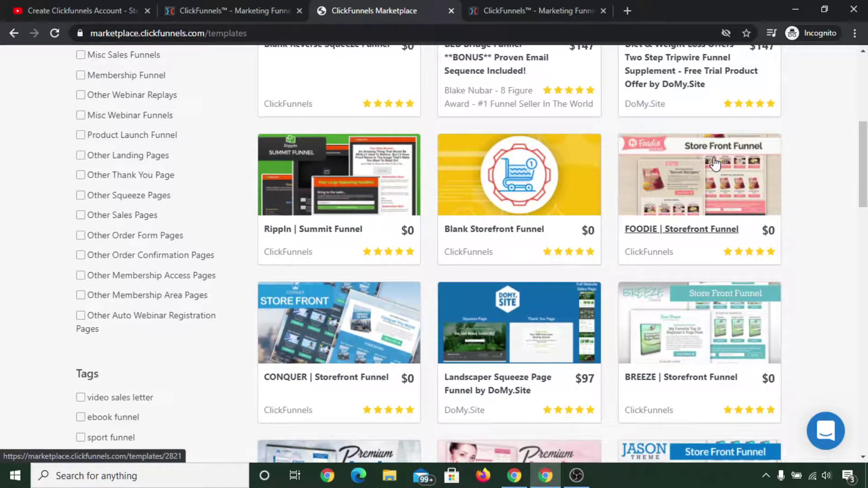
Open the FOODIE Storefront Funnel page, choose Get Template, and log in to continue
{"action": "left_click", "coordinate": [714, 164]}
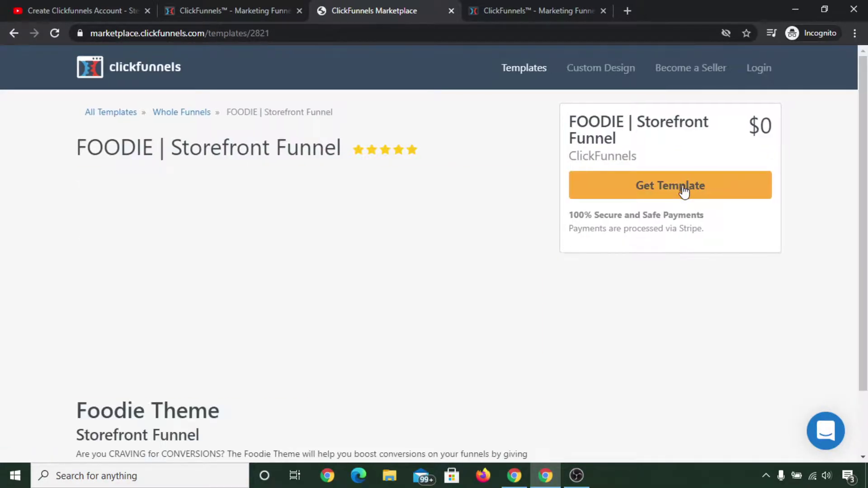
{"action": "scroll", "coordinate": [364, 242], "scroll_direction": "down", "scroll_amount": 10}
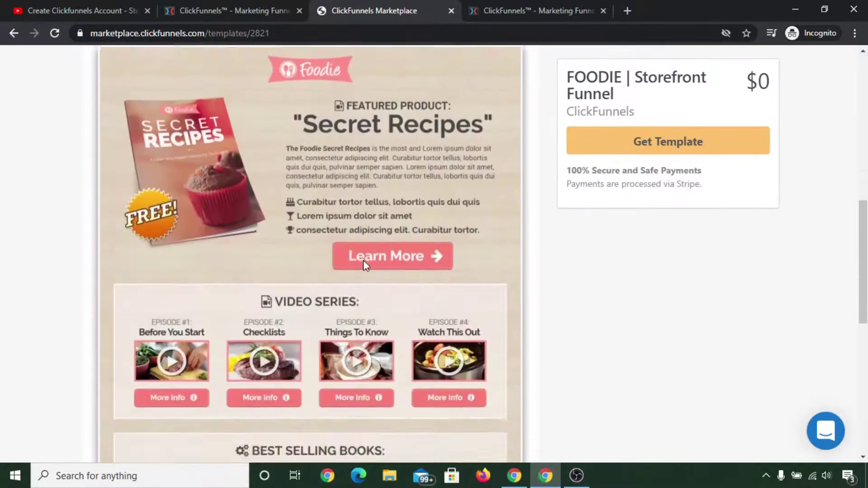
{"action": "scroll", "coordinate": [363, 262], "scroll_direction": "up", "scroll_amount": 10}
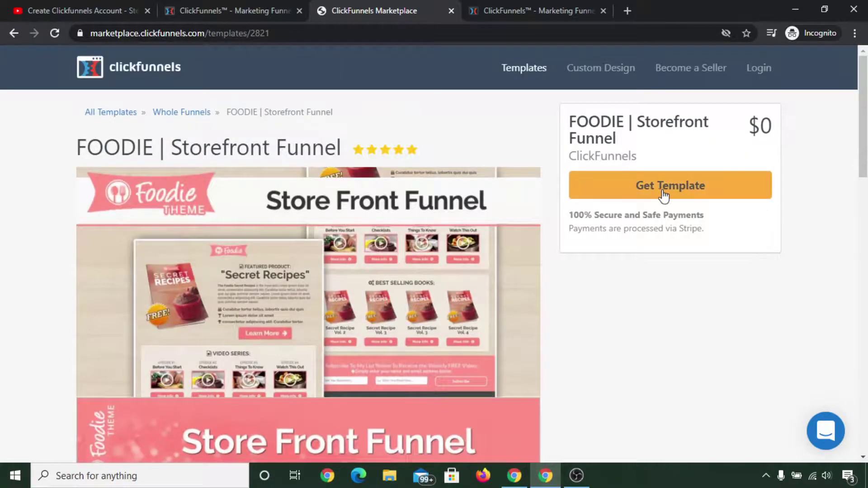
{"action": "left_click", "coordinate": [664, 195]}
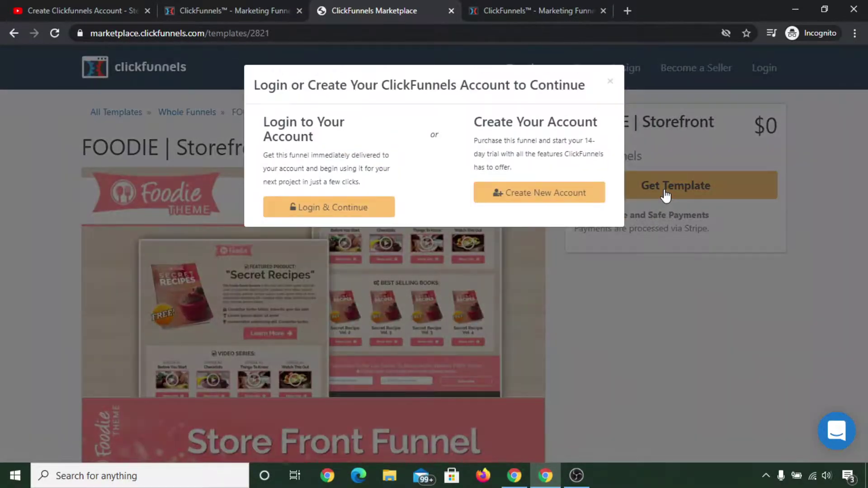
{"action": "left_click", "coordinate": [337, 208]}
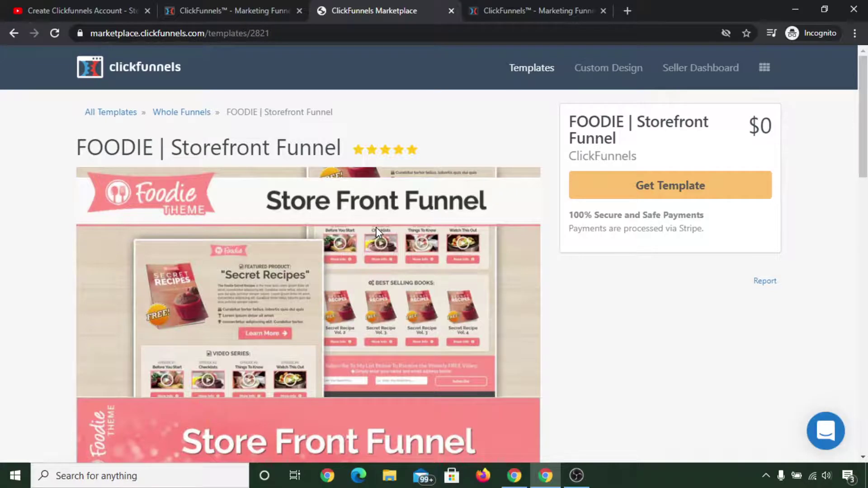
Close the extra ClickFunnels tab and reload the FOODIE template page signed in
{"action": "scroll", "coordinate": [375, 227], "scroll_direction": "down", "scroll_amount": 15}
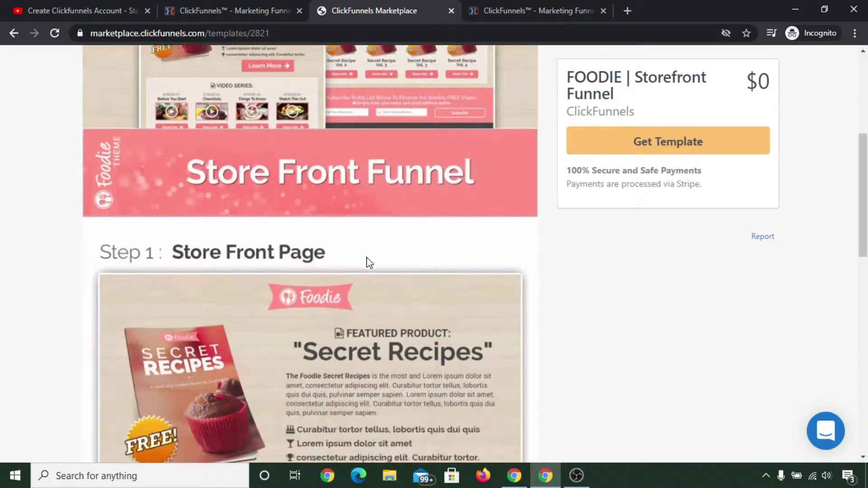
{"action": "scroll", "coordinate": [365, 275], "scroll_direction": "up", "scroll_amount": 10}
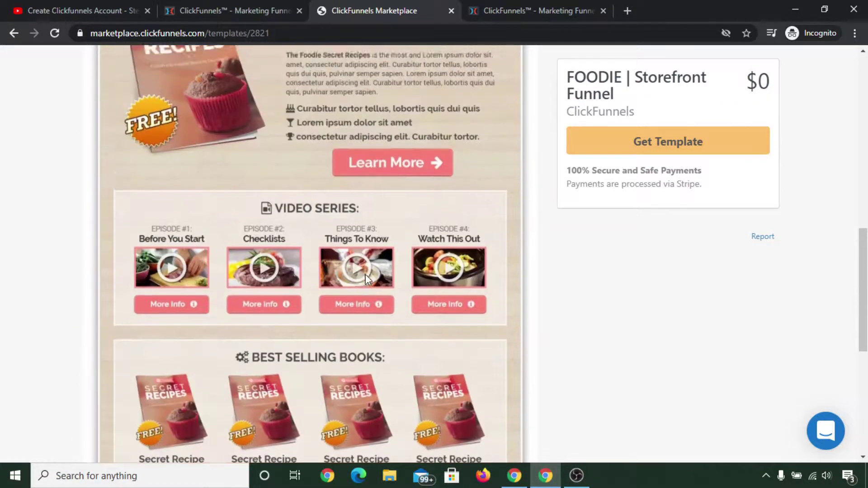
{"action": "left_click", "coordinate": [278, 4]}
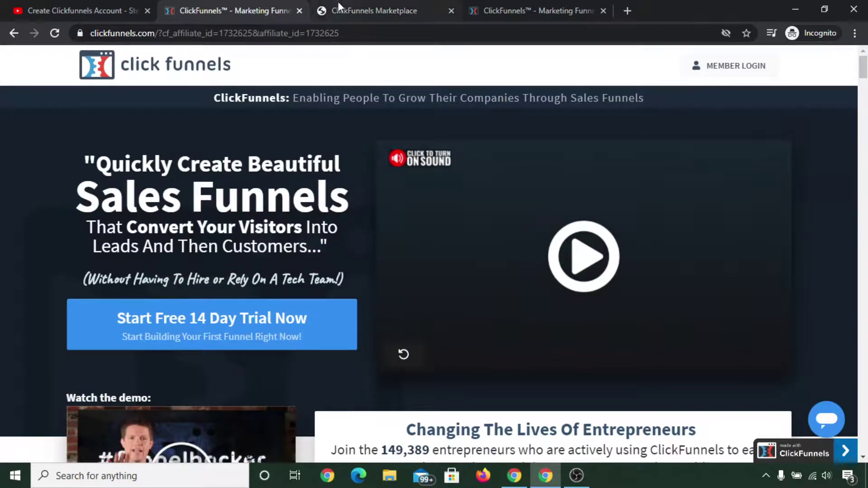
{"action": "left_click", "coordinate": [300, 13]}
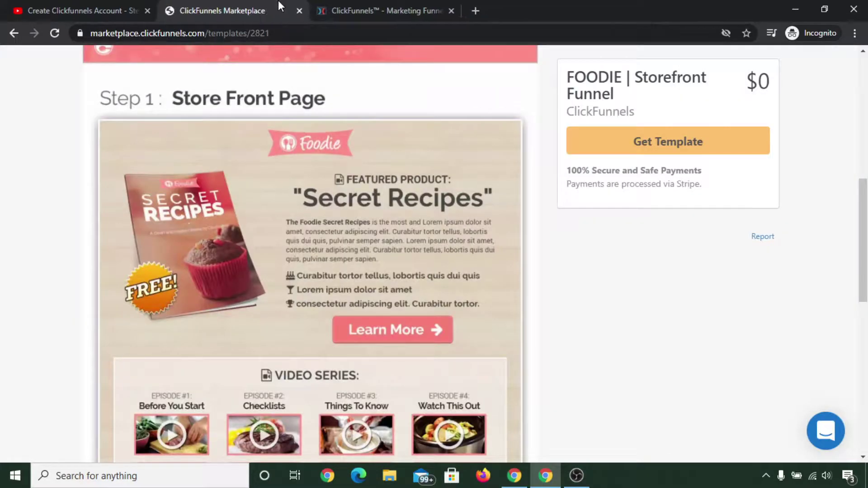
{"action": "left_click", "coordinate": [54, 34]}
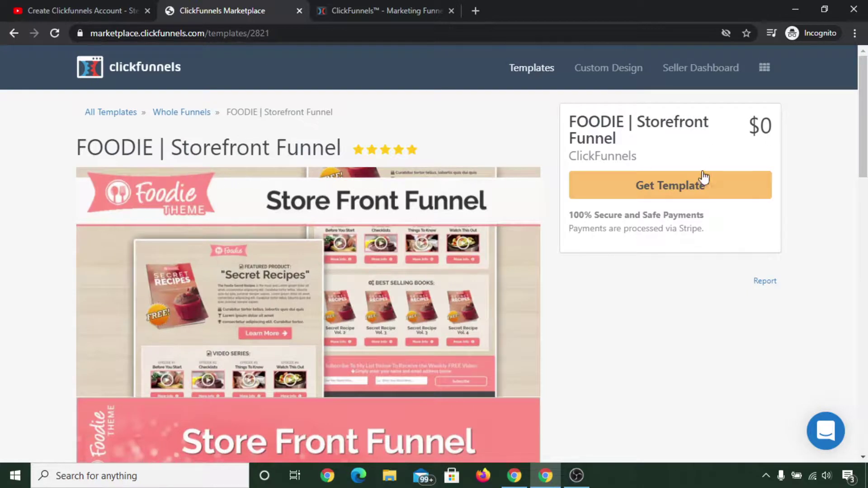
Get the free FOODIE template, confirm the $0 purchase, and close the New Badge popup
{"action": "left_click", "coordinate": [702, 183]}
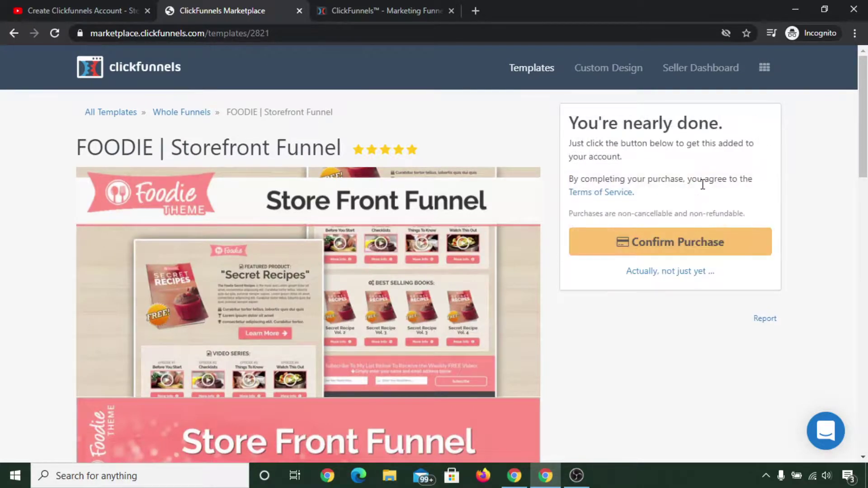
{"action": "left_click", "coordinate": [700, 253]}
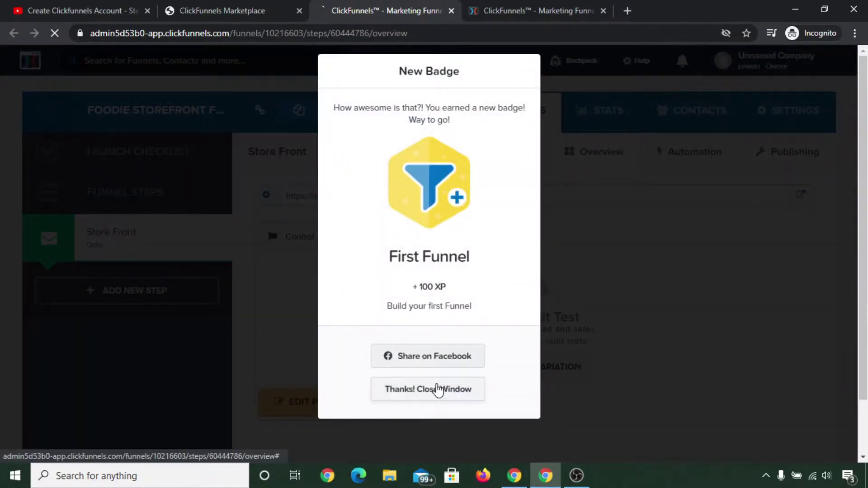
{"action": "left_click", "coordinate": [441, 390]}
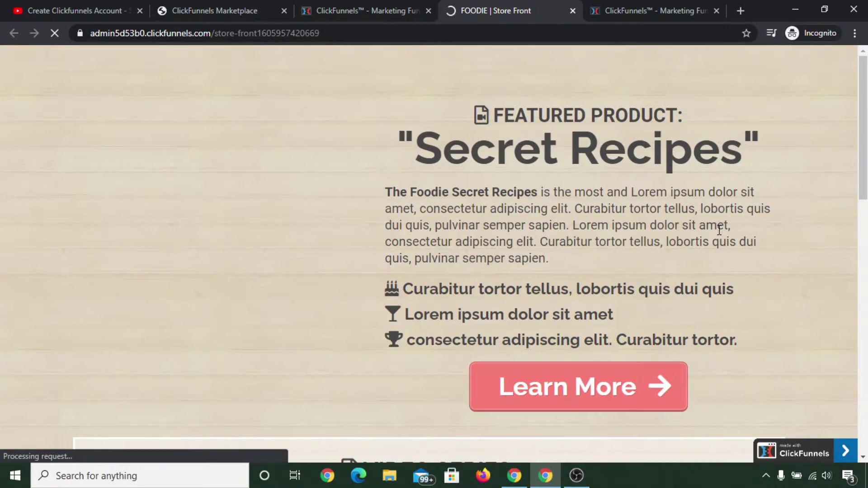
Return from the Secret Recipes preview to the funnel overview and open the Funnels list
{"action": "scroll", "coordinate": [718, 235], "scroll_direction": "down", "scroll_amount": 15}
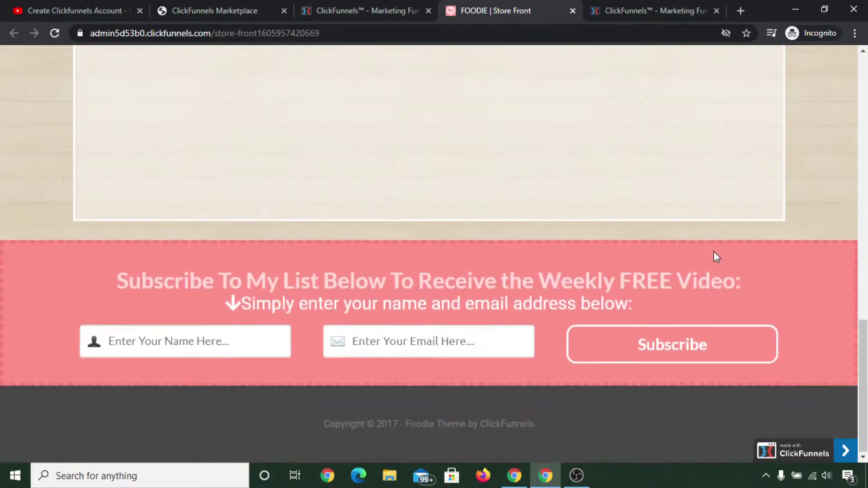
{"action": "scroll", "coordinate": [714, 253], "scroll_direction": "up", "scroll_amount": 15}
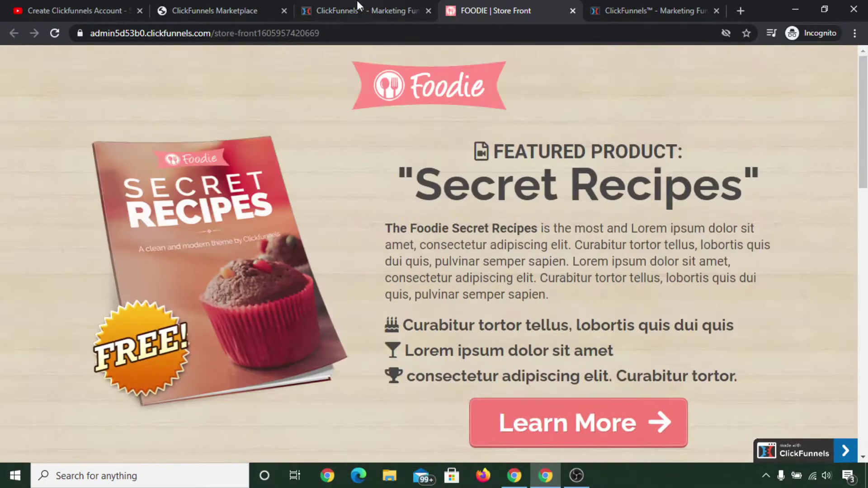
{"action": "left_click", "coordinate": [355, 8]}
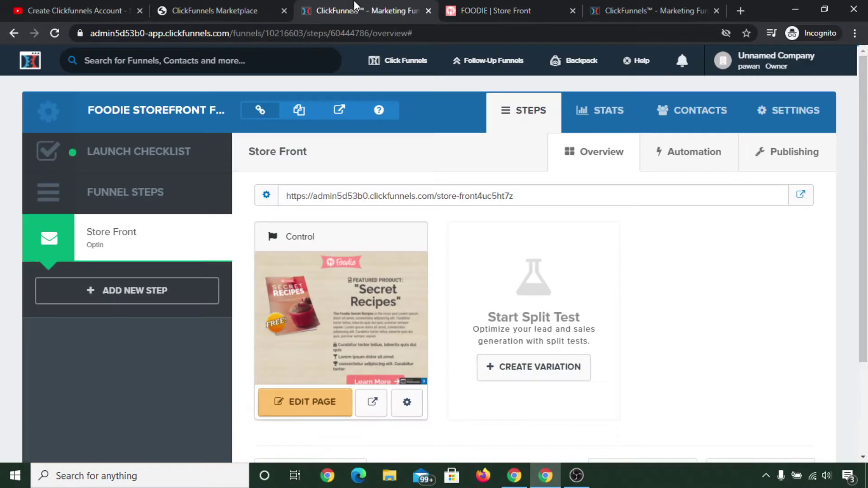
{"action": "mouse_move", "coordinate": [392, 72]}
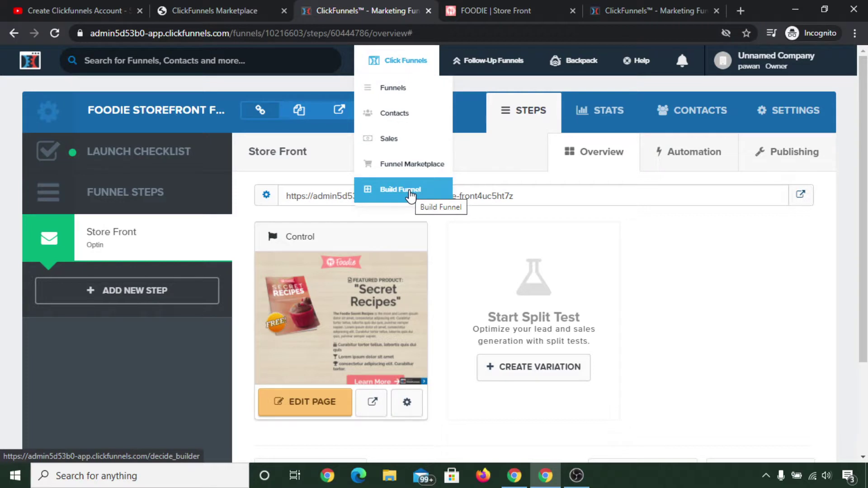
{"action": "left_click", "coordinate": [402, 88]}
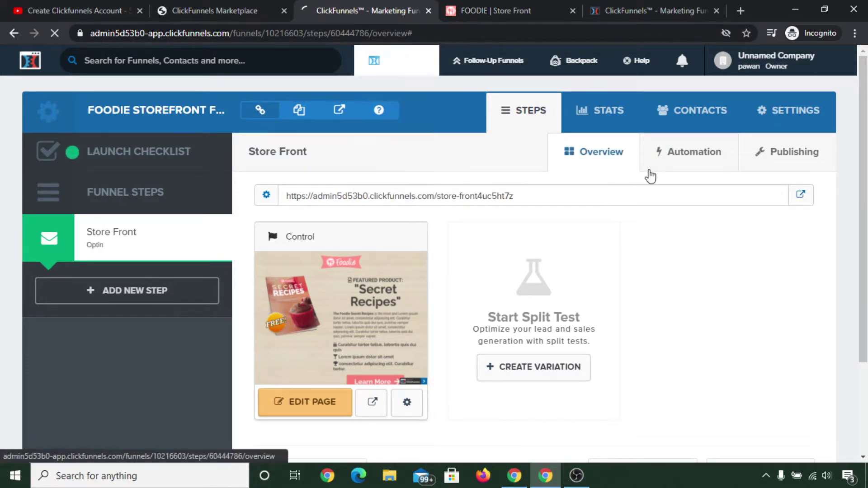